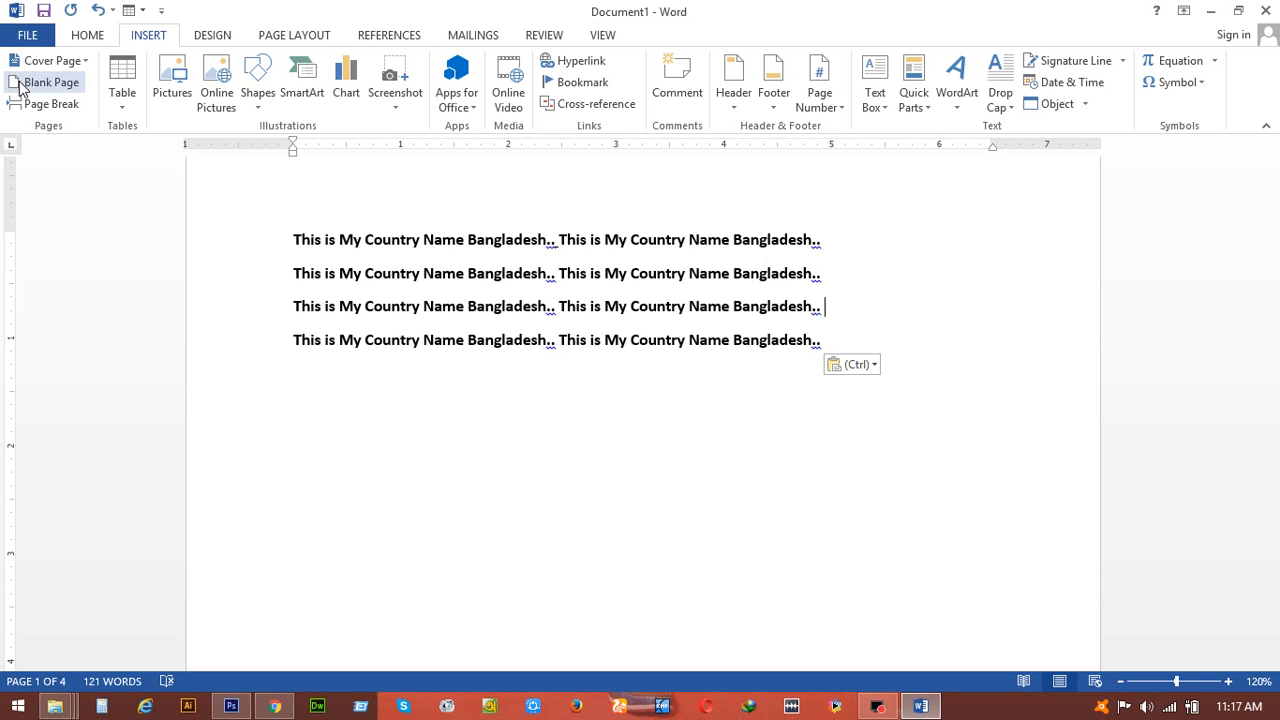
Start a new line after the fourth line of text on page 1 and insert a blank page there.
left_click(837, 343)
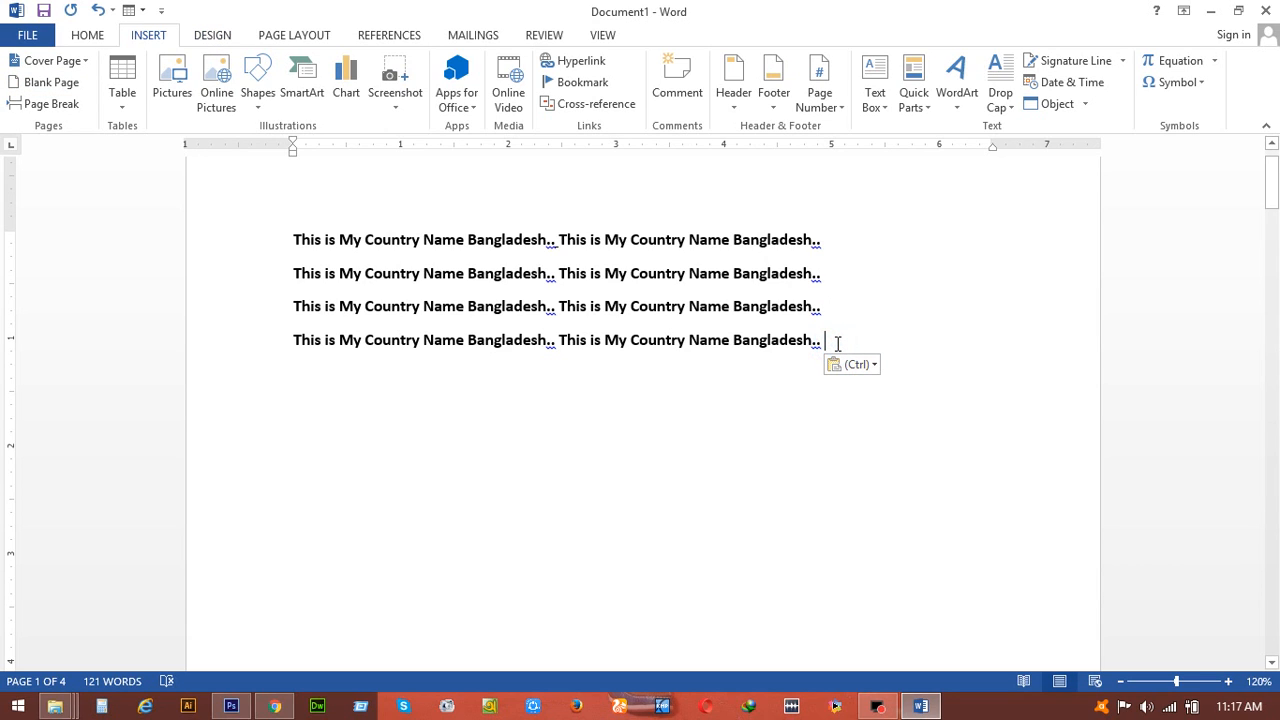
key("Return")
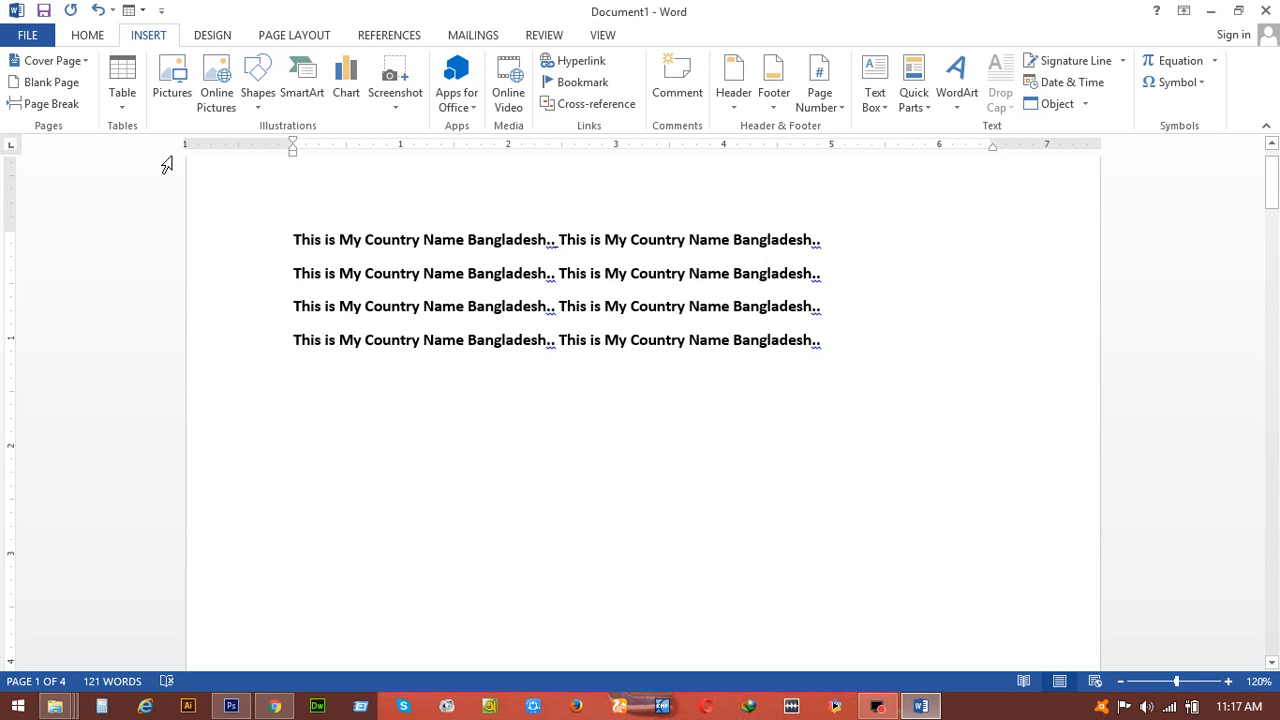
left_click(49, 84)
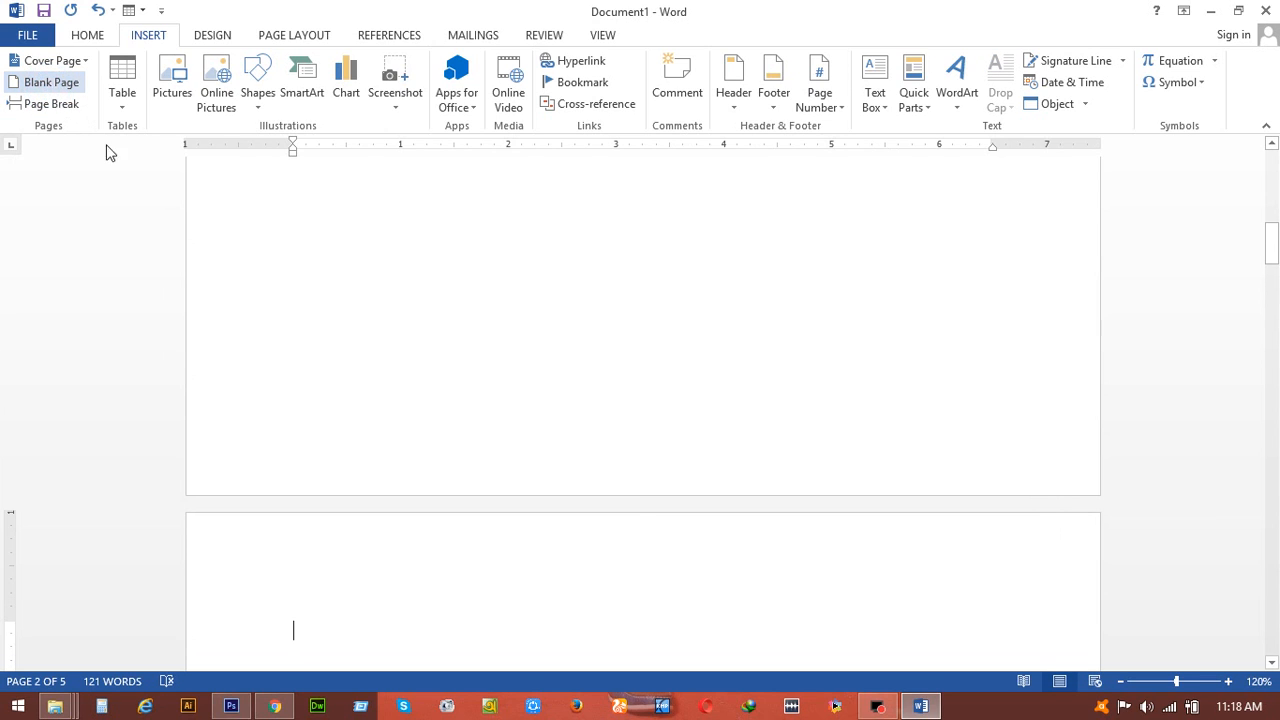
scroll(642, 513, "down", 7)
scroll(642, 513, "up", 2)
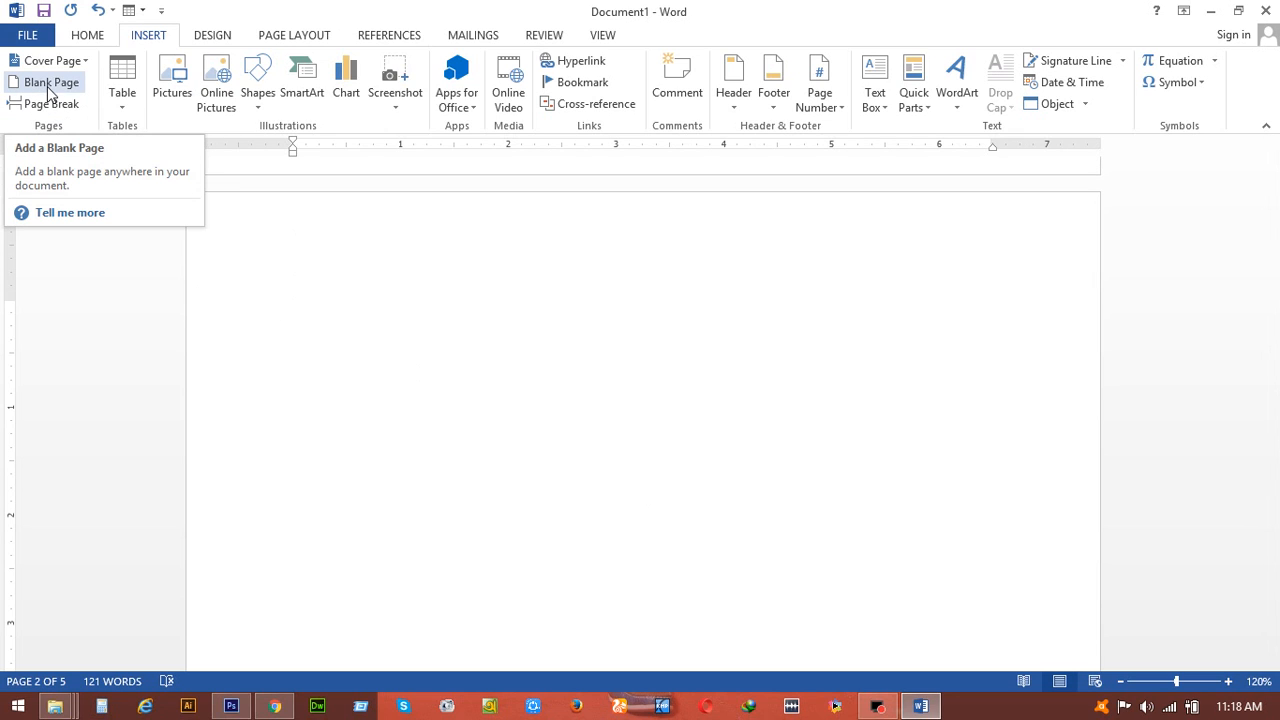
Paste the four-line "This is My Country Name Bangladesh.." text block three times onto the new blank page.
left_click(214, 40)
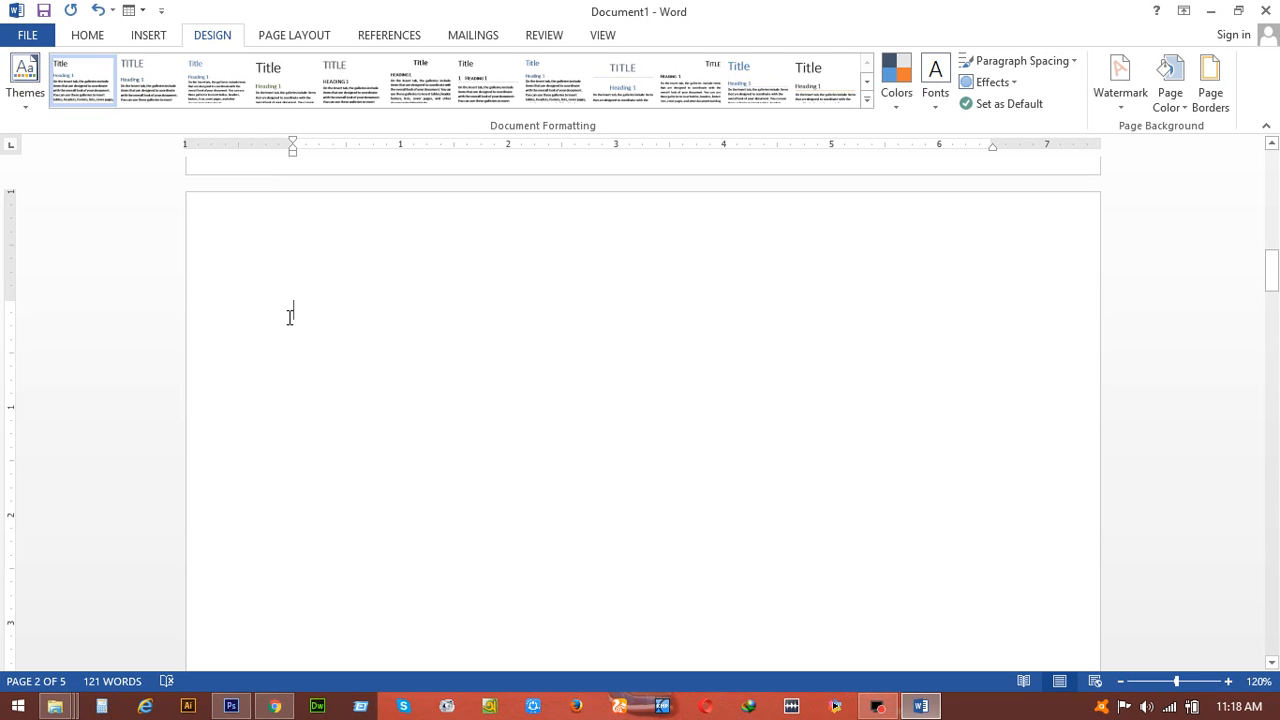
type("This is My Country Name Bangladesh.. This is My Country Name Bangladesh.. This is My Country Name Bangladesh.. This is My Country Name Bangladesh.. This is My Country Name Bangladesh.. This is My Country Name Bangladesh.. This is My Country Name Bangladesh.. This is My Country Name Bangladesh..")
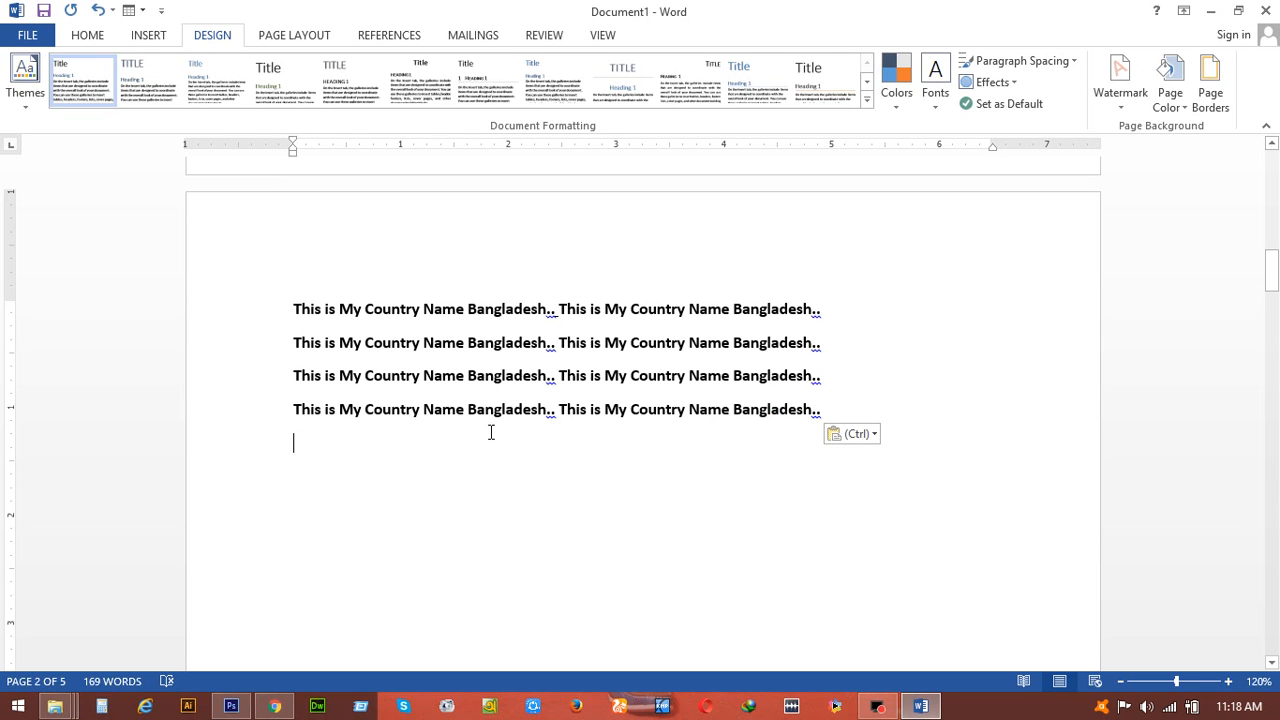
key("ctrl+v")
key("ctrl+v")
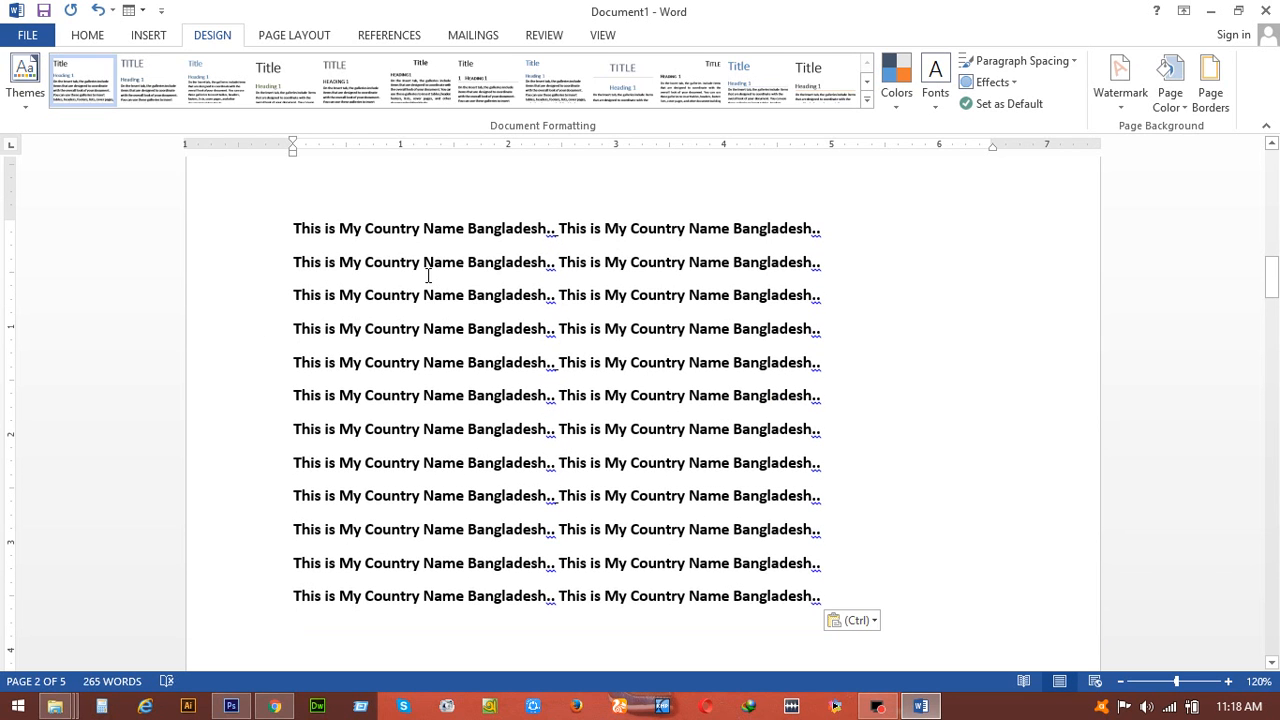
scroll(428, 276, "up", 2)
scroll(449, 331, "down", 1)
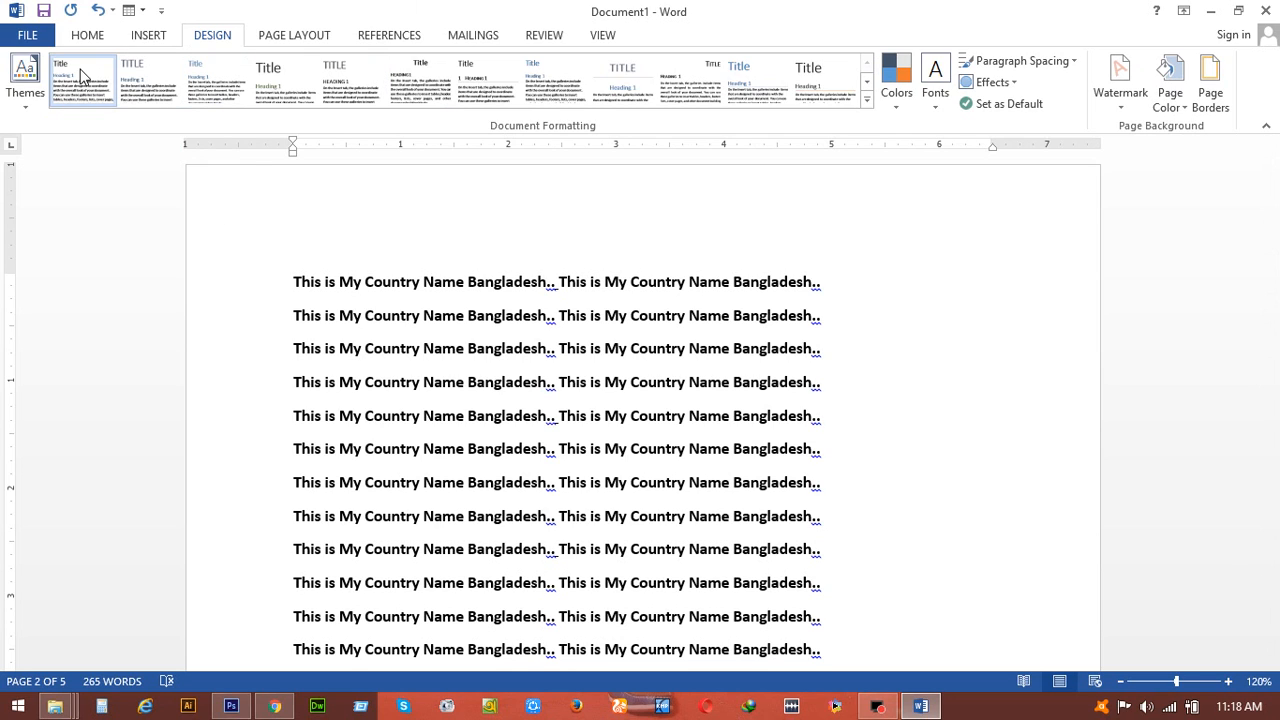
Apply the Metropolitan theme to the document and select all twelve lines of text on page 2.
left_click(20, 82)
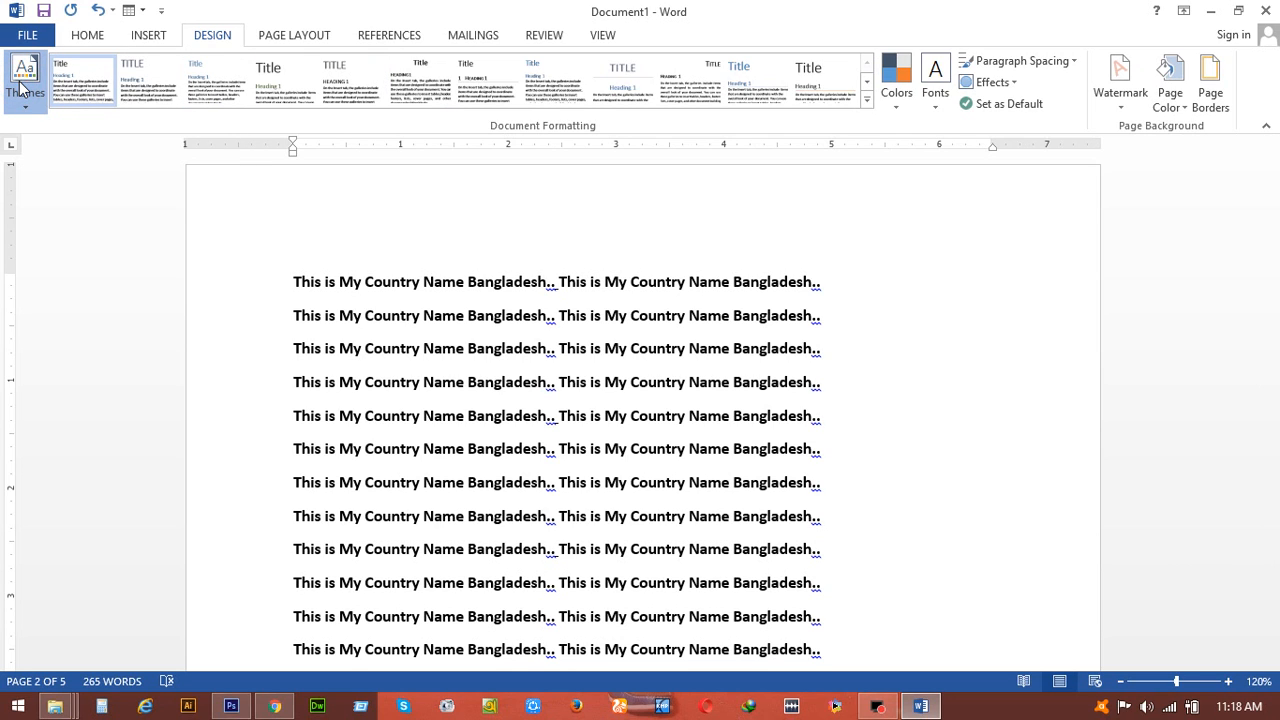
left_click(300, 268)
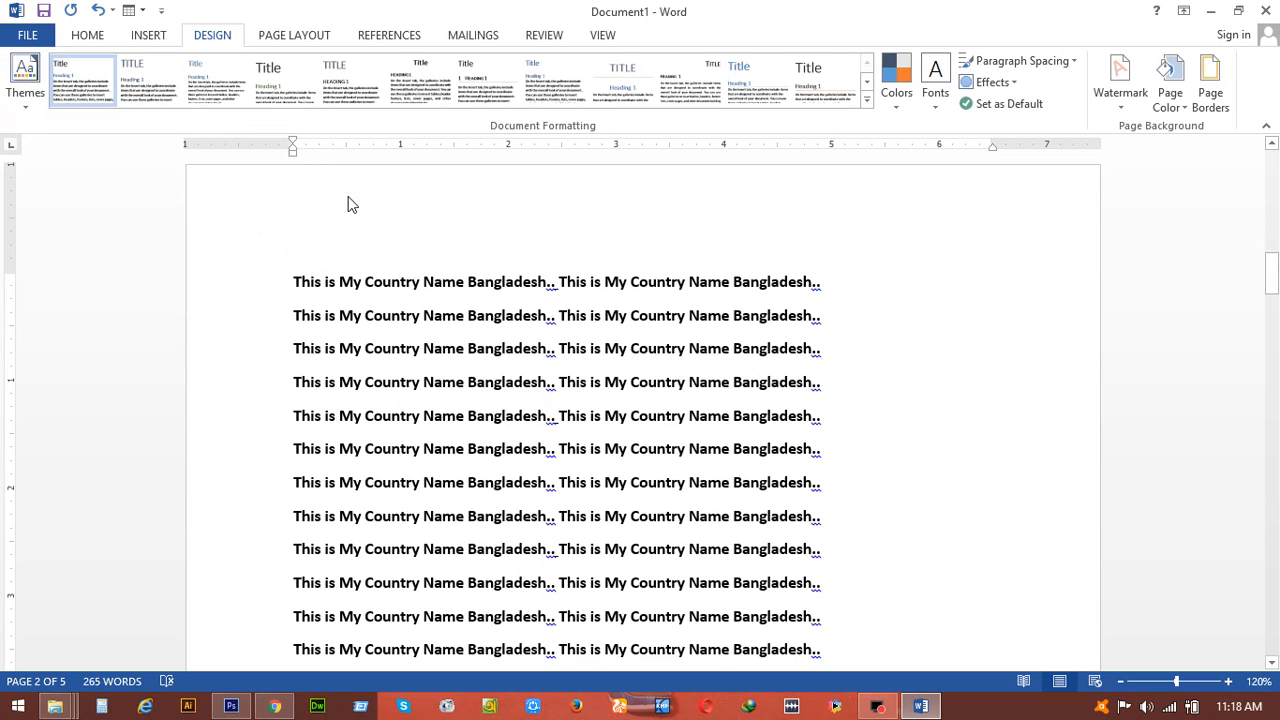
left_click_drag(300, 286, 810, 661)
scroll(851, 562, "down", 1)
scroll(853, 560, "up", 2)
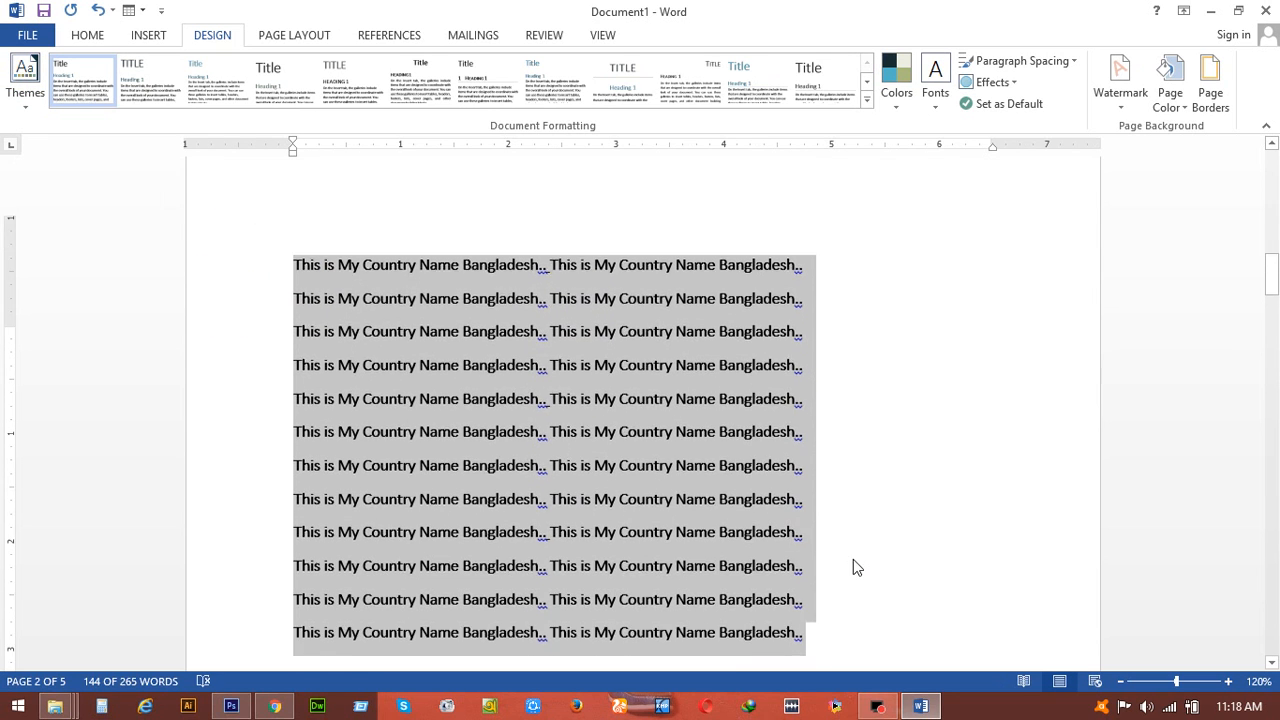
scroll(853, 560, "down", 1)
scroll(854, 561, "down", 1)
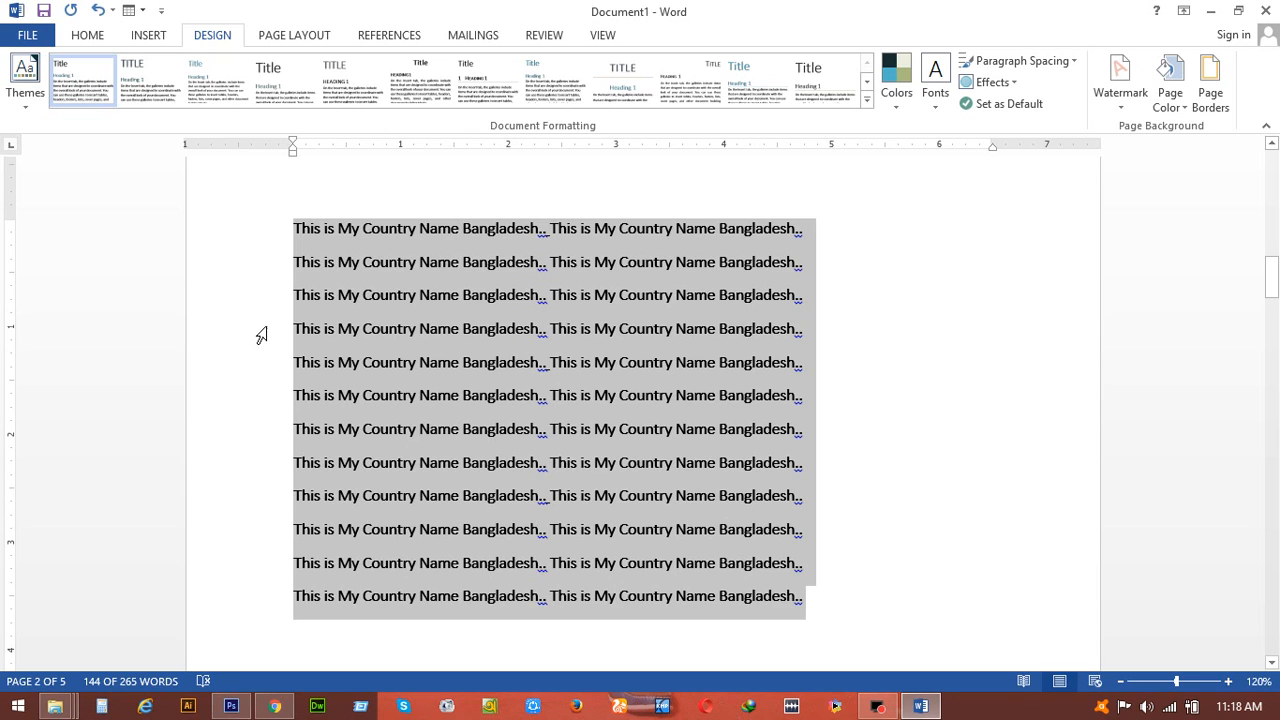
Change the document theme to Facet, deselect the text and check how page 2 looks.
left_click(26, 80)
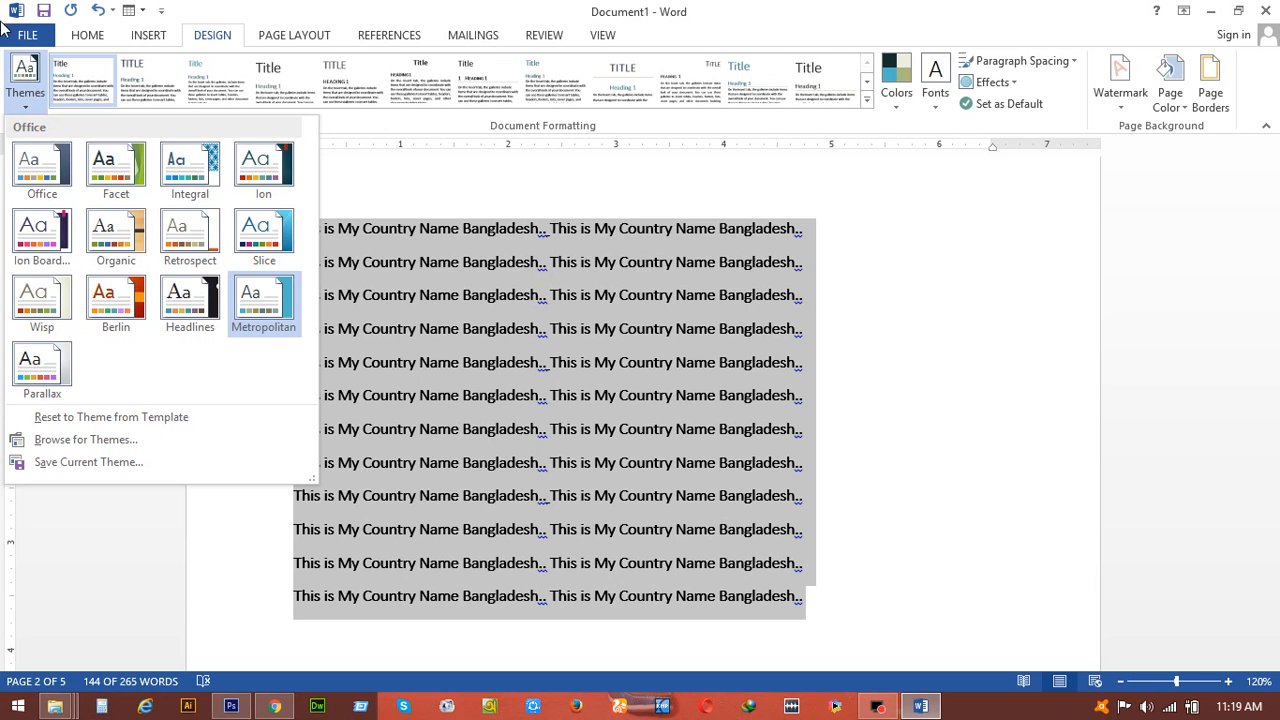
left_click(108, 186)
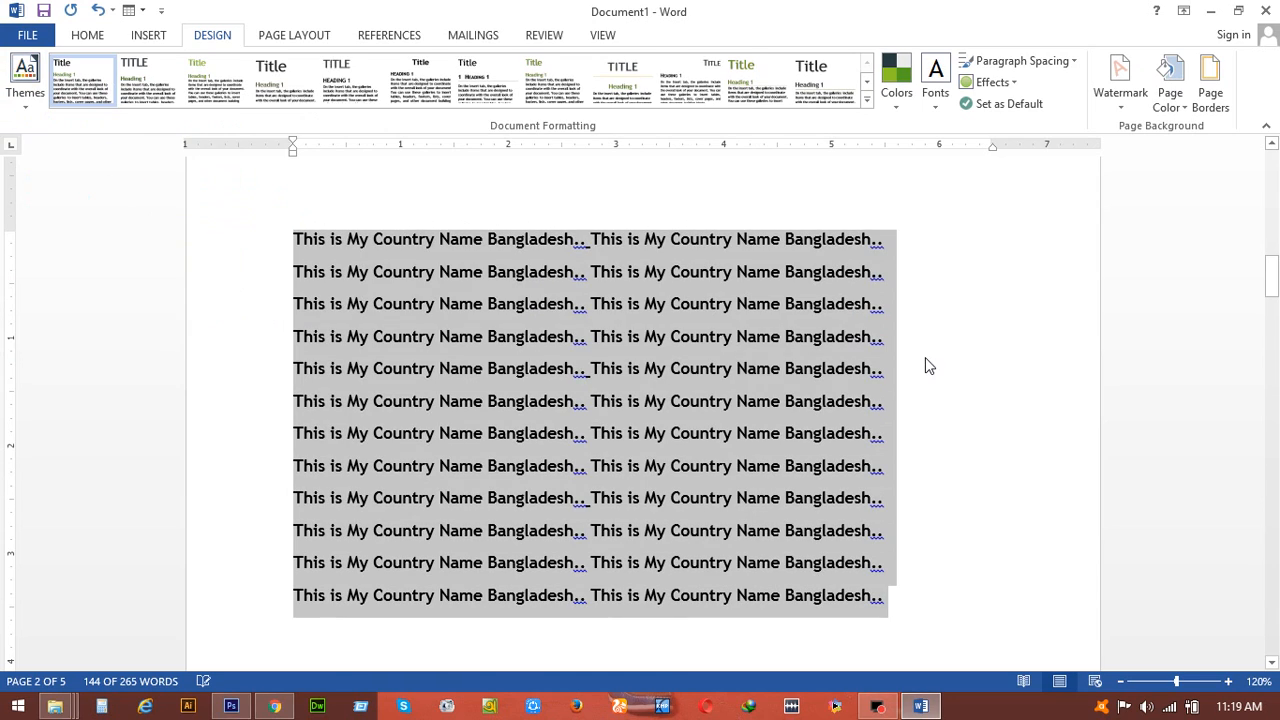
left_click(905, 360)
scroll(850, 400, "up", 3)
scroll(830, 450, "down", 5)
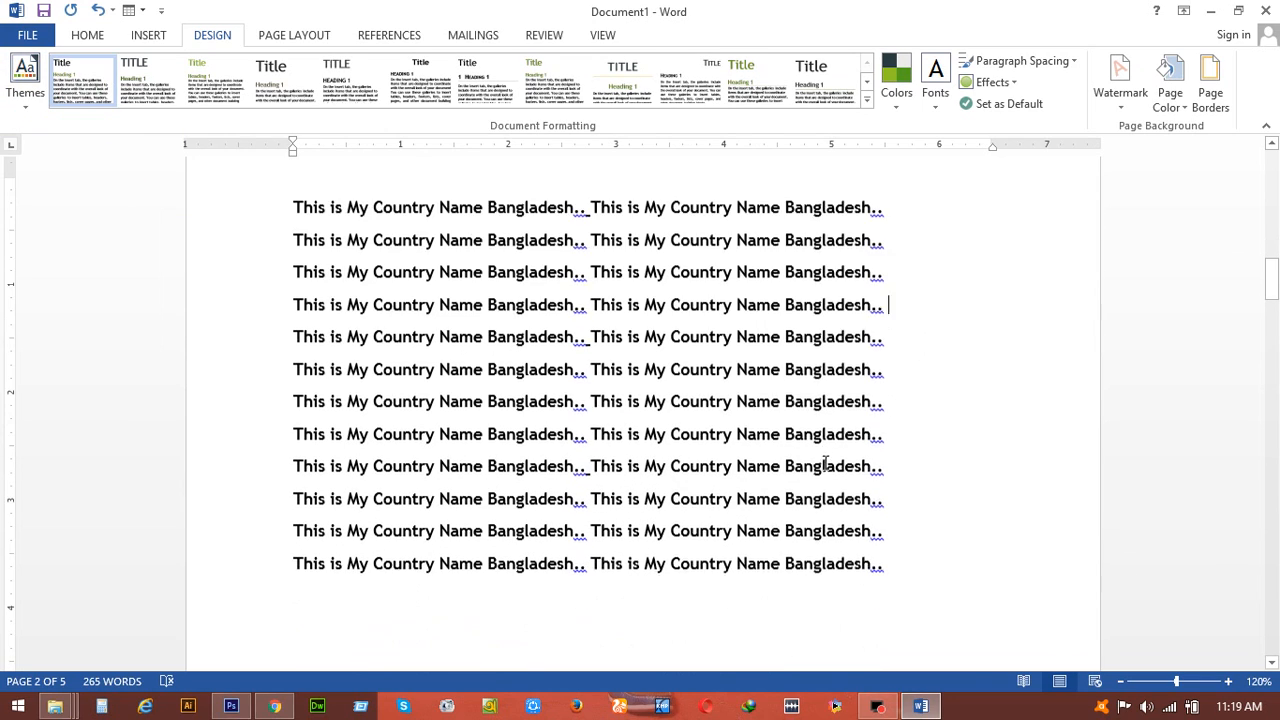
scroll(825, 457, "up", 2)
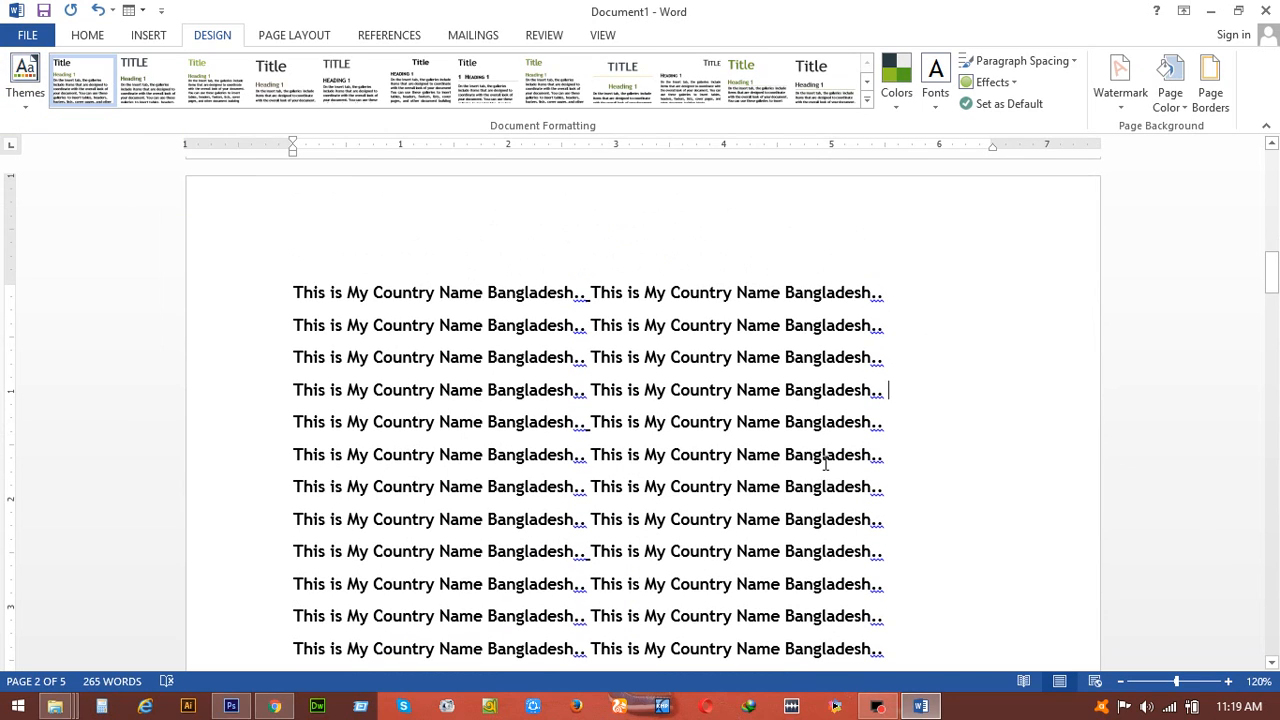
Change the document theme to Wisp and apply the second-to-last visible style set, the one with a red title.
left_click(25, 80)
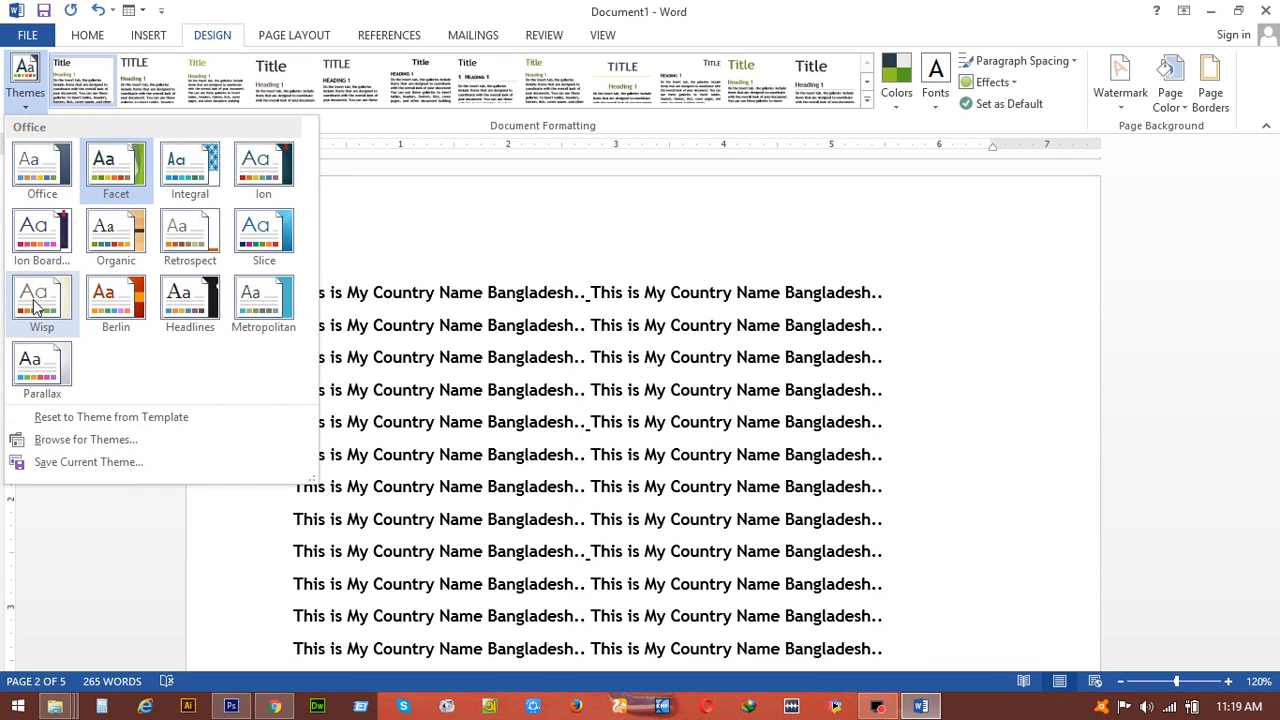
left_click(30, 305)
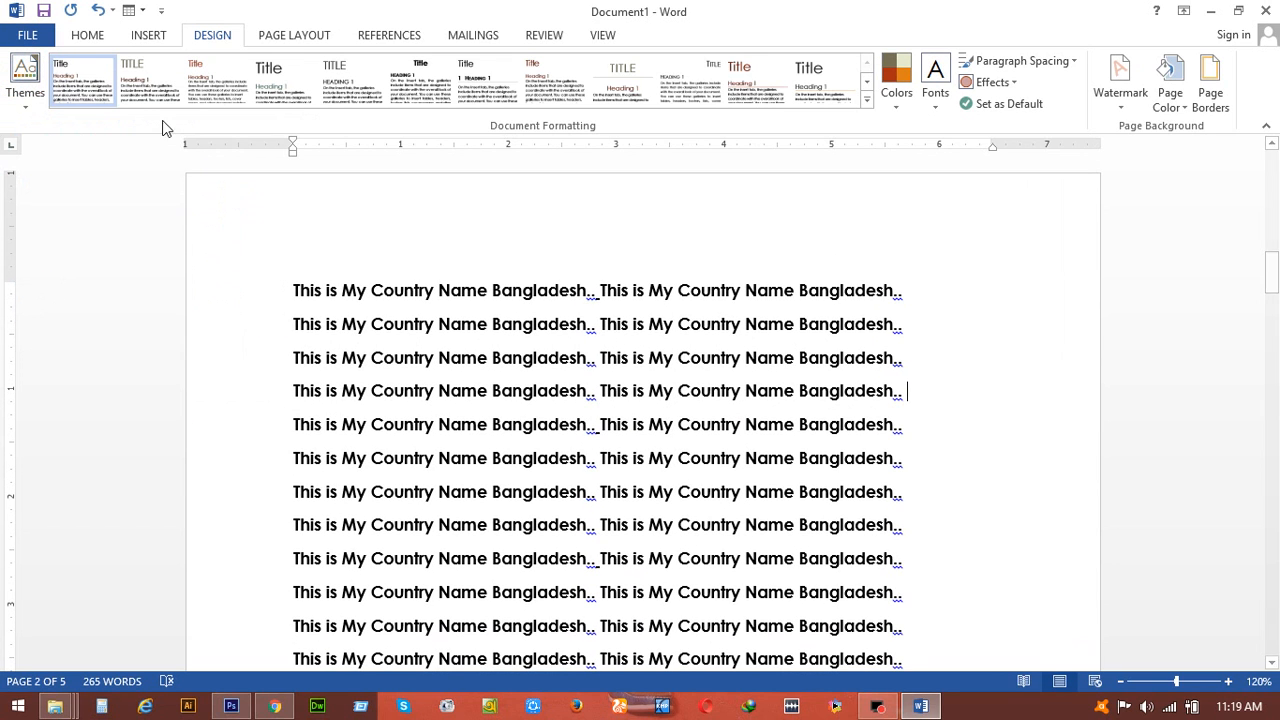
left_click(744, 90)
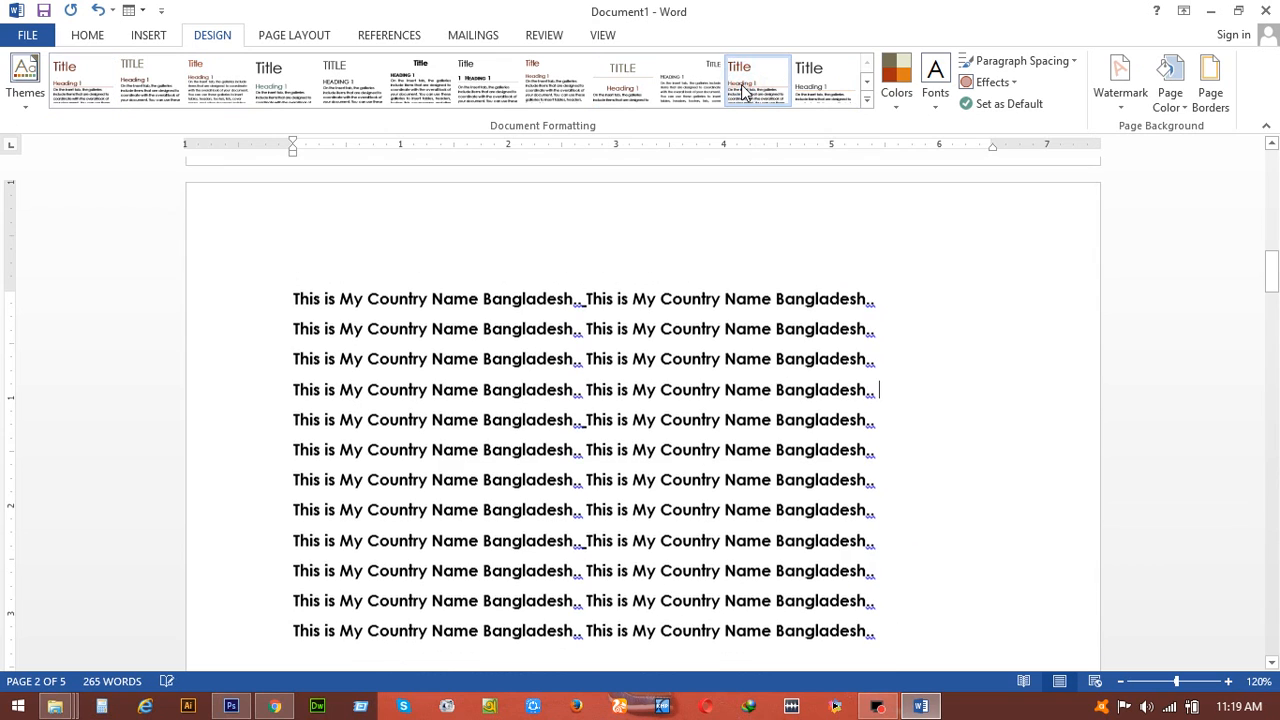
Select the twelve lines on page 2 and apply the Red Orange theme colors, leaving the text deselected.
left_click_drag(297, 298, 875, 628)
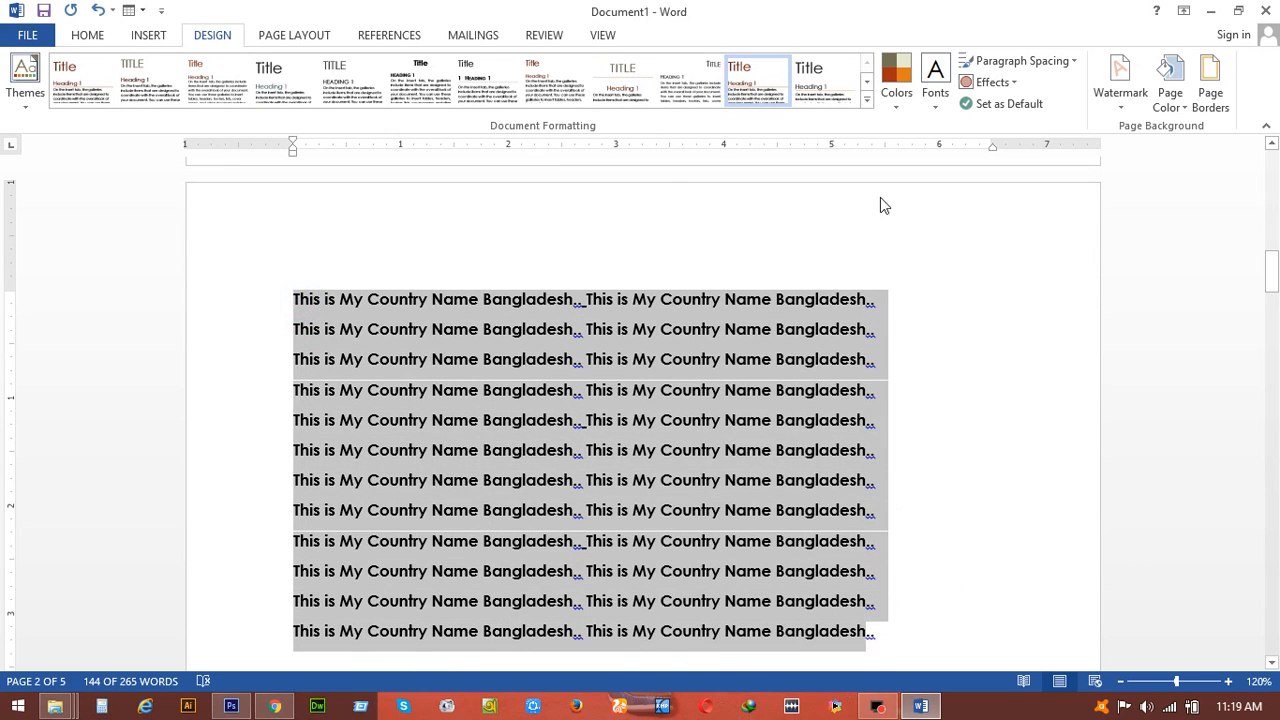
left_click(894, 80)
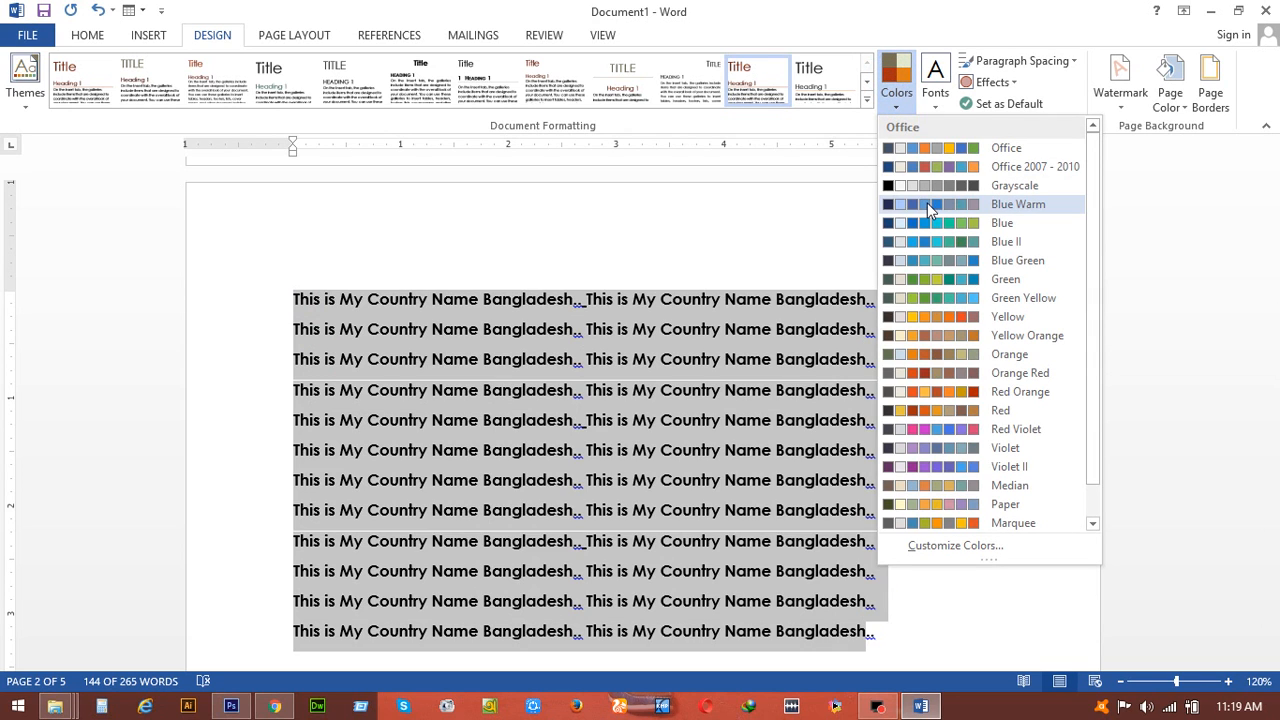
left_click(922, 393)
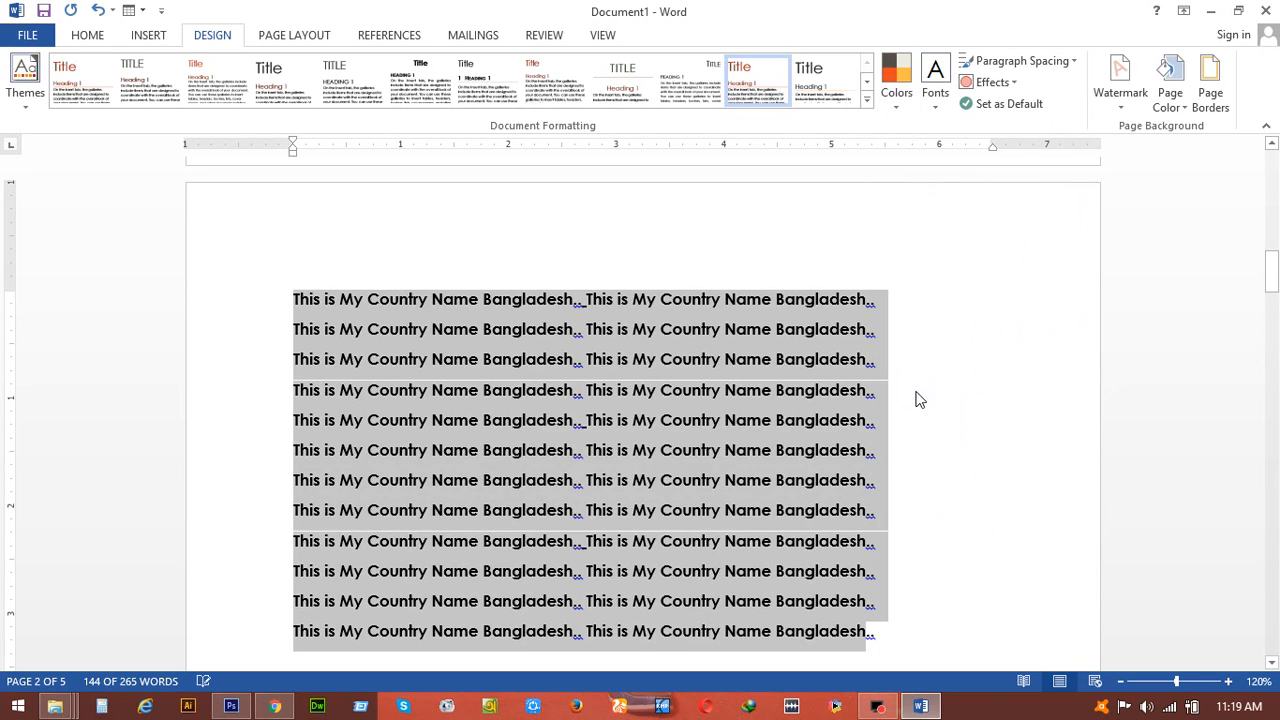
left_click(882, 372)
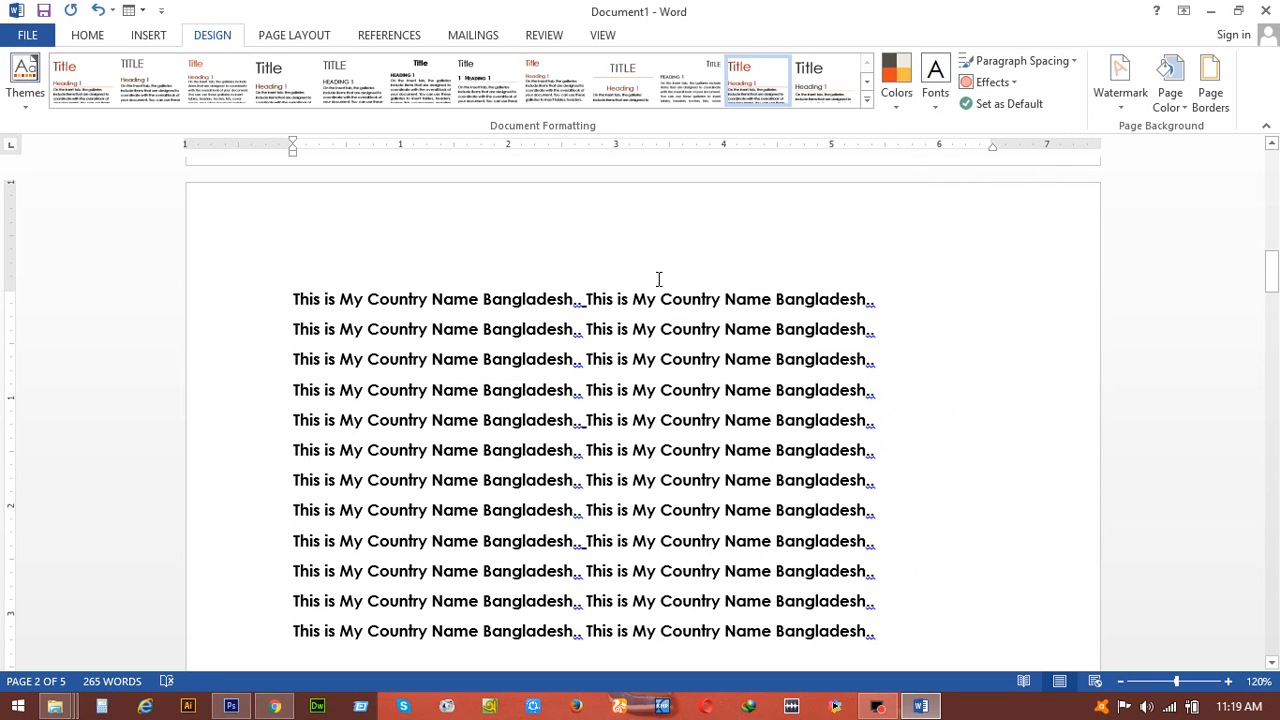
Browse the theme color and font sets, previewing fonts from Office 2007 - 2010 to Gill Sans MT on the text.
left_click(899, 78)
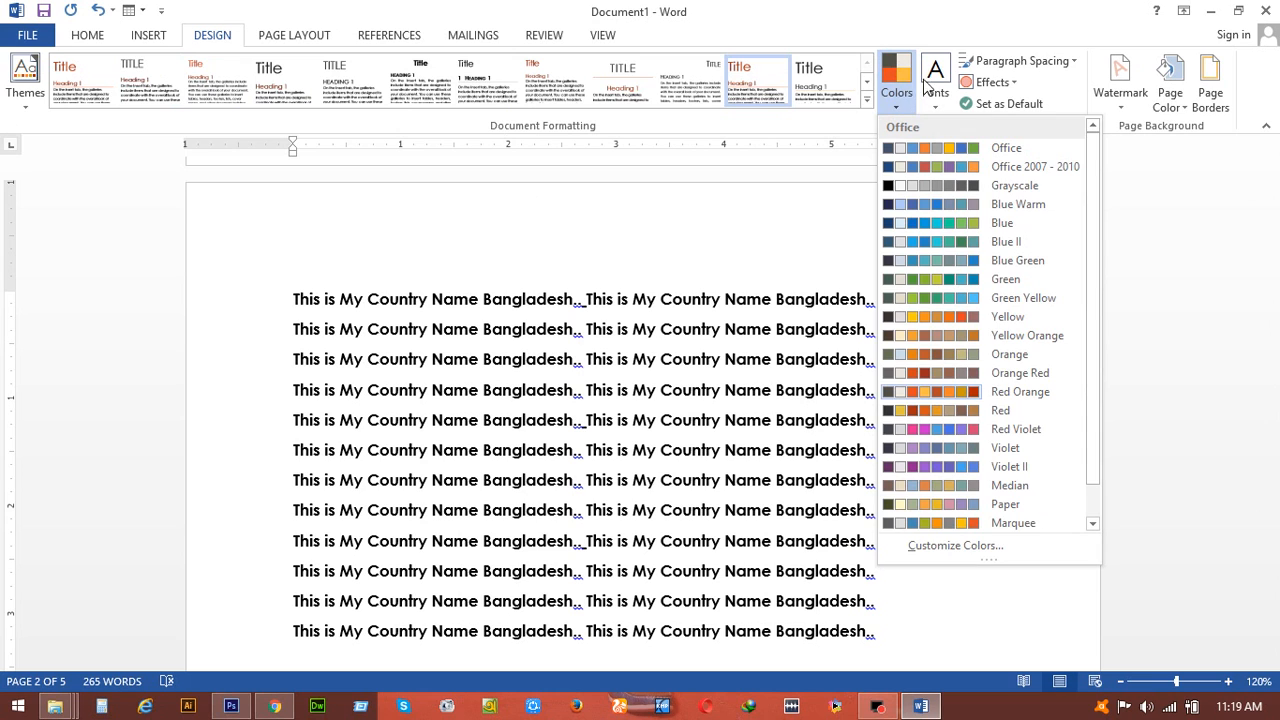
left_click(933, 82)
left_click(934, 81)
left_click(935, 80)
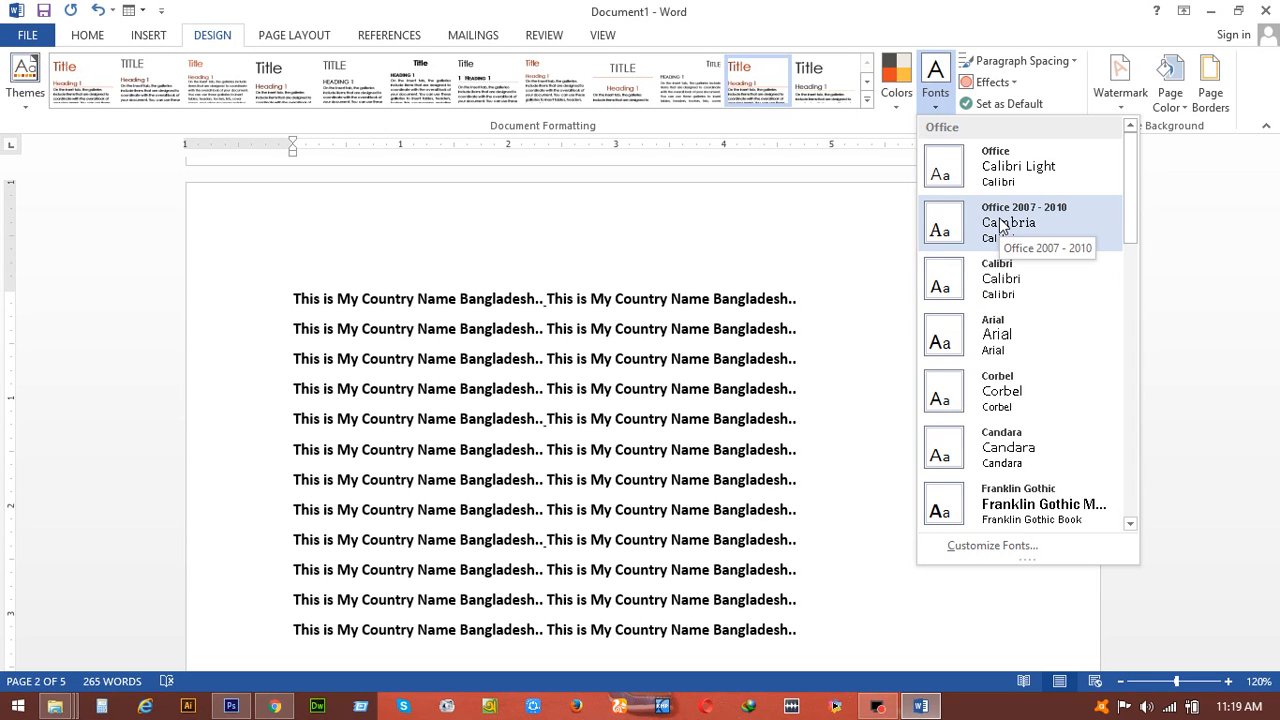
scroll(983, 490, "down", 10)
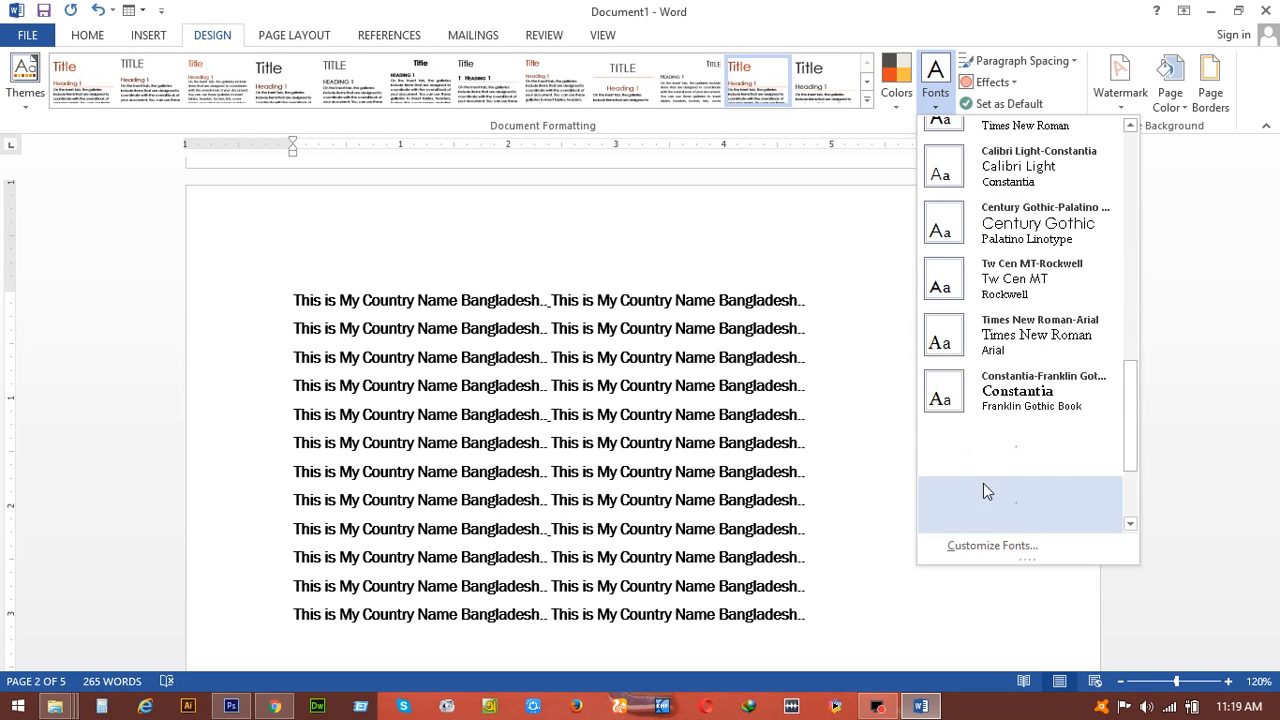
scroll(983, 490, "down", 3)
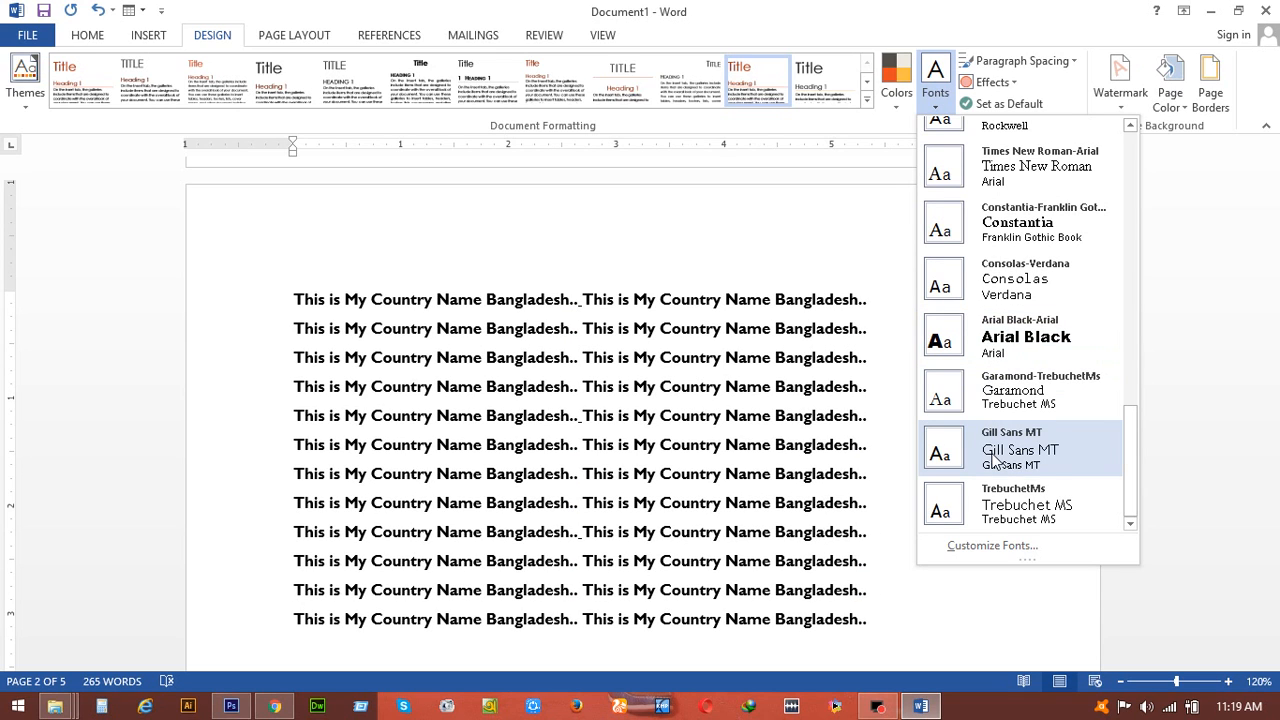
Apply the Glow Edge theme effects and place the cursor on the empty line below the text on page 2.
left_click(992, 86)
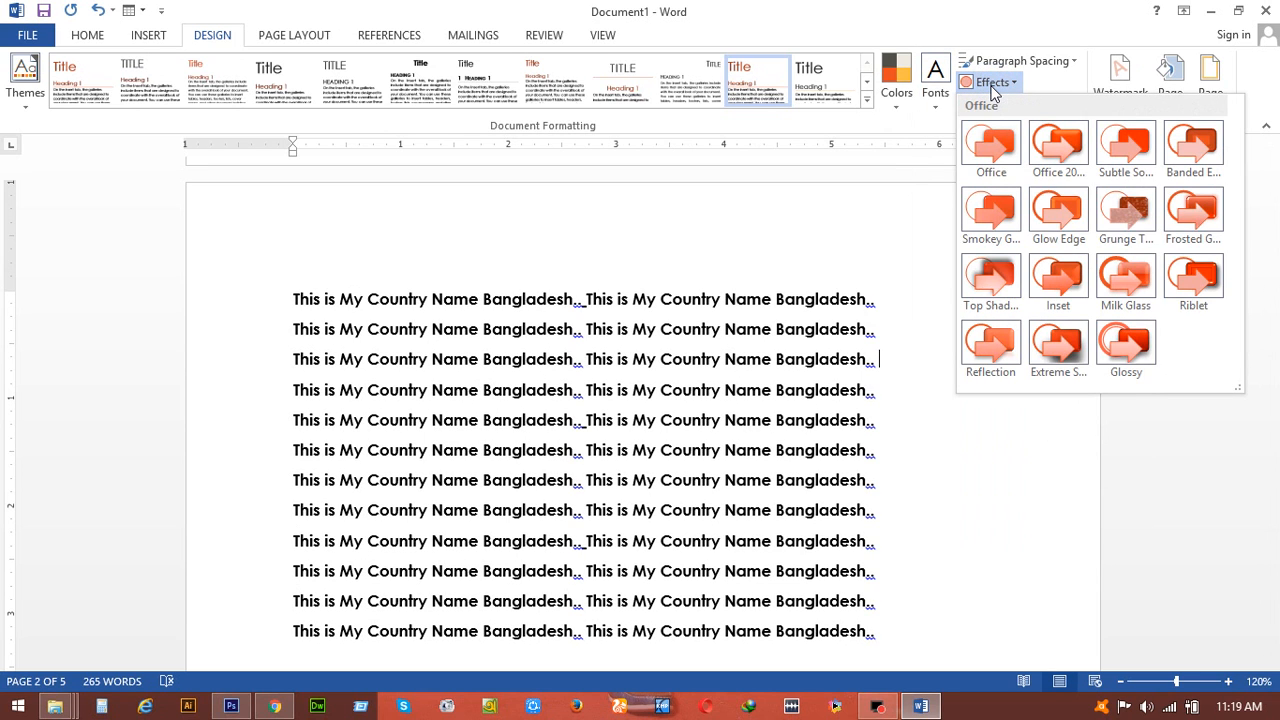
left_click(1048, 220)
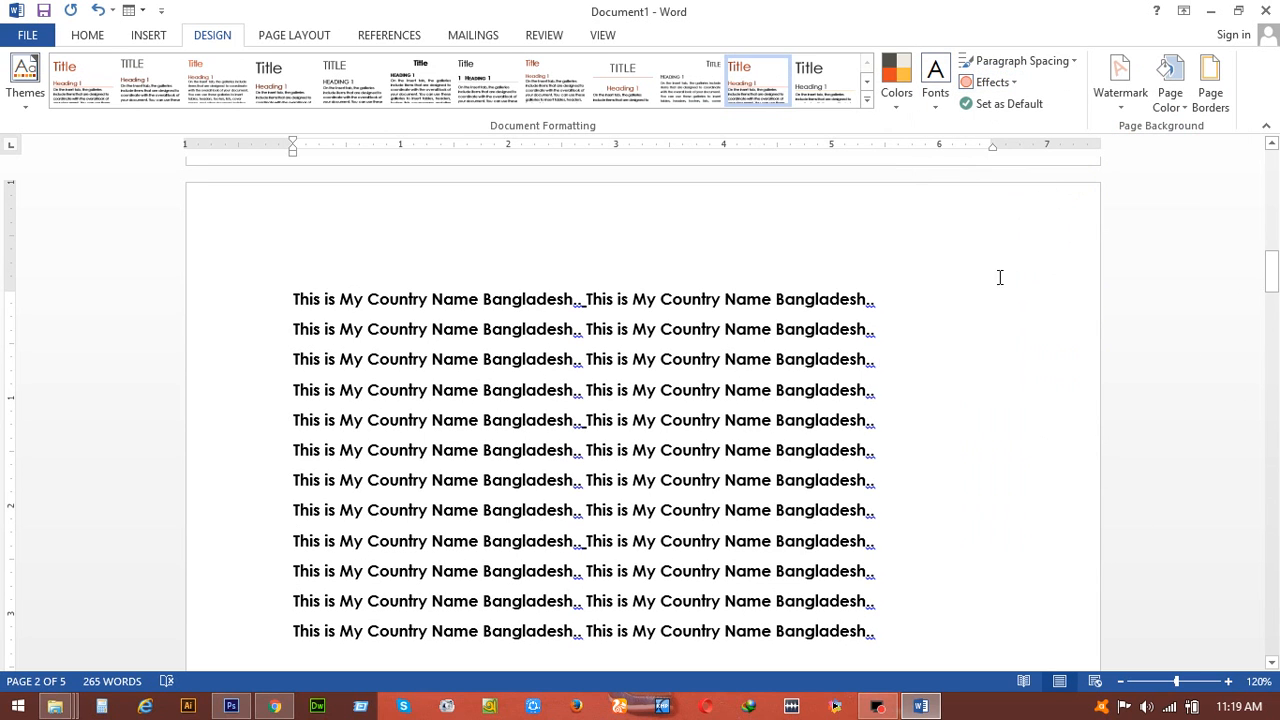
scroll(940, 430, "up", 3)
scroll(940, 431, "down", 4)
scroll(940, 431, "down", 4)
left_click(903, 386)
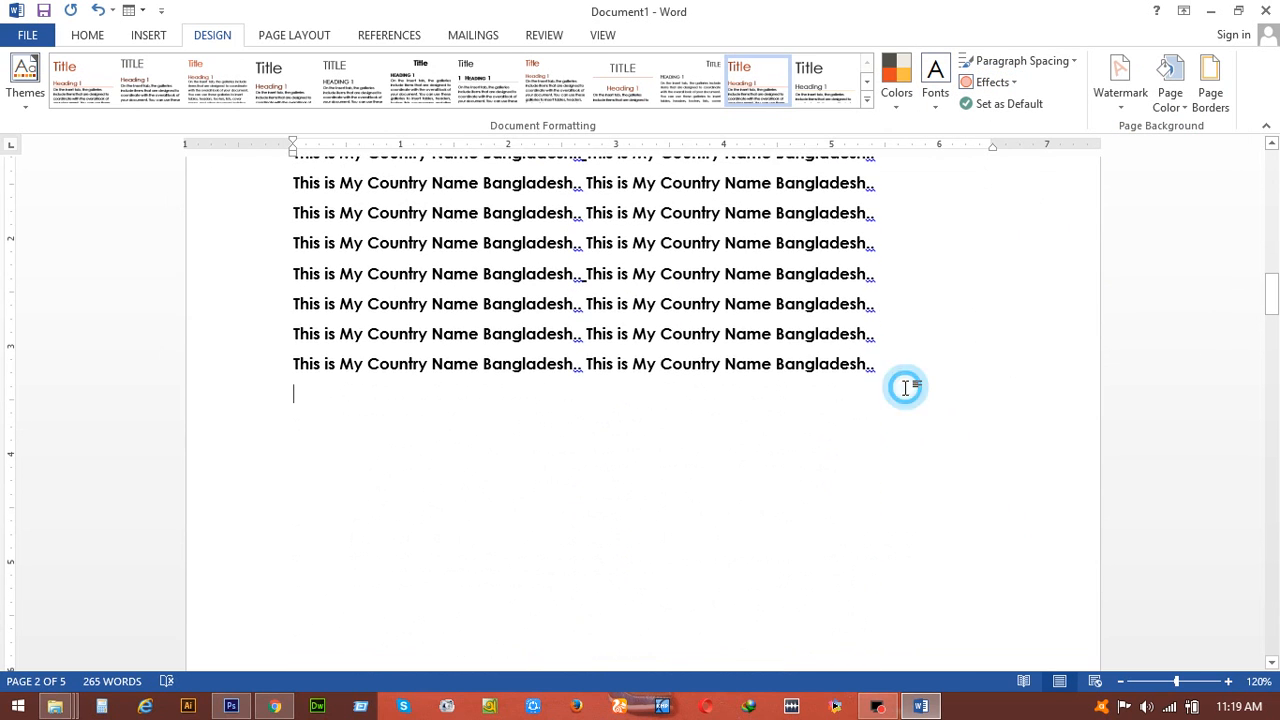
Set the theme effects to Office and apply the Centered style set to the document.
left_click(993, 82)
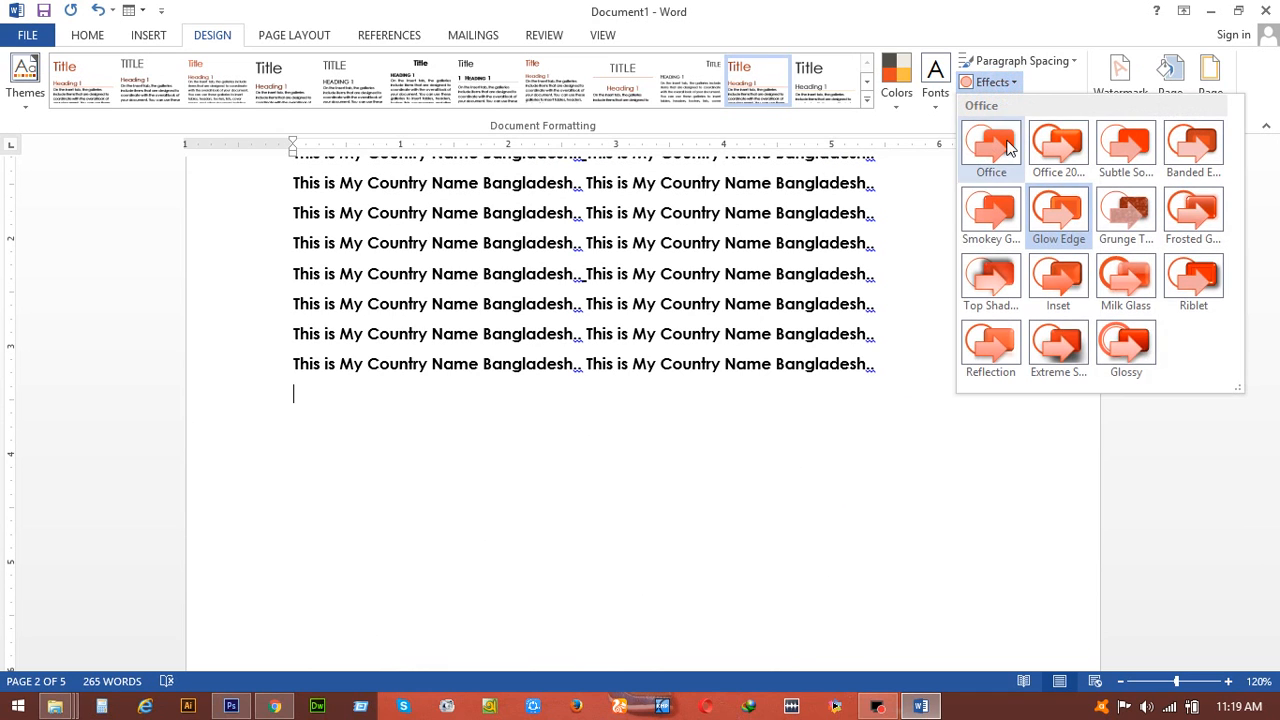
left_click(1010, 150)
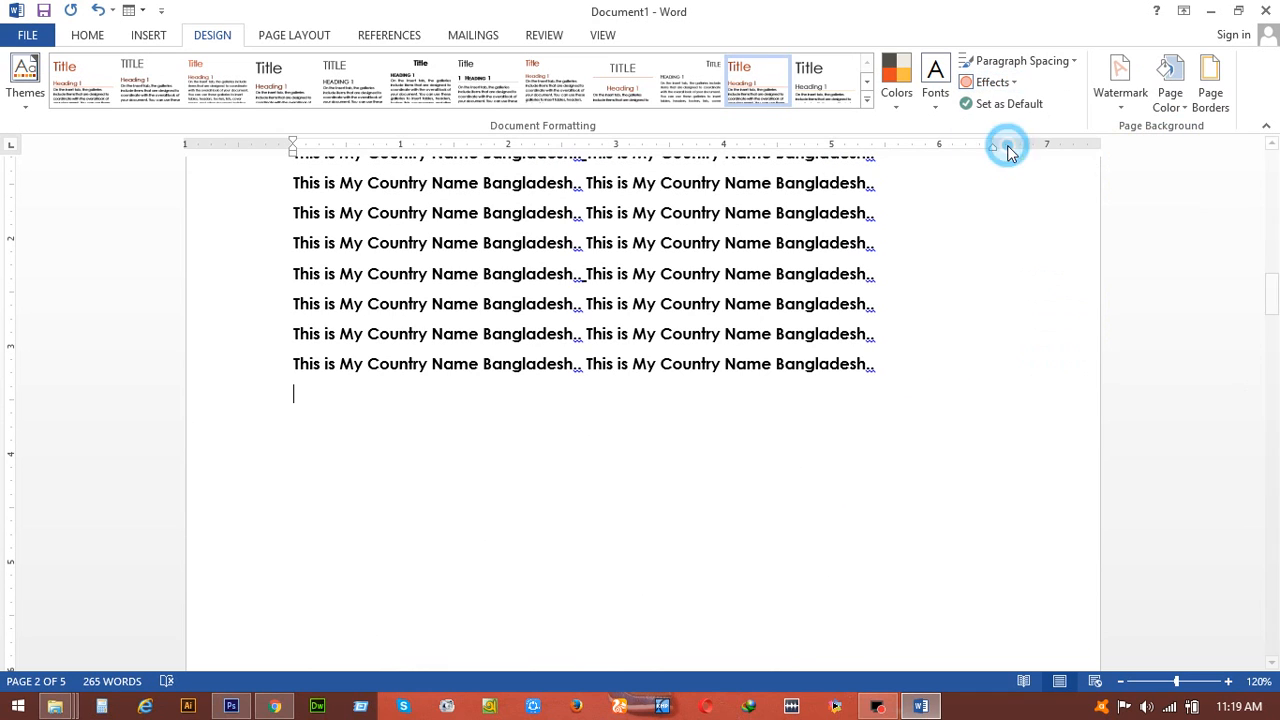
left_click(600, 94)
key("ctrl+v")
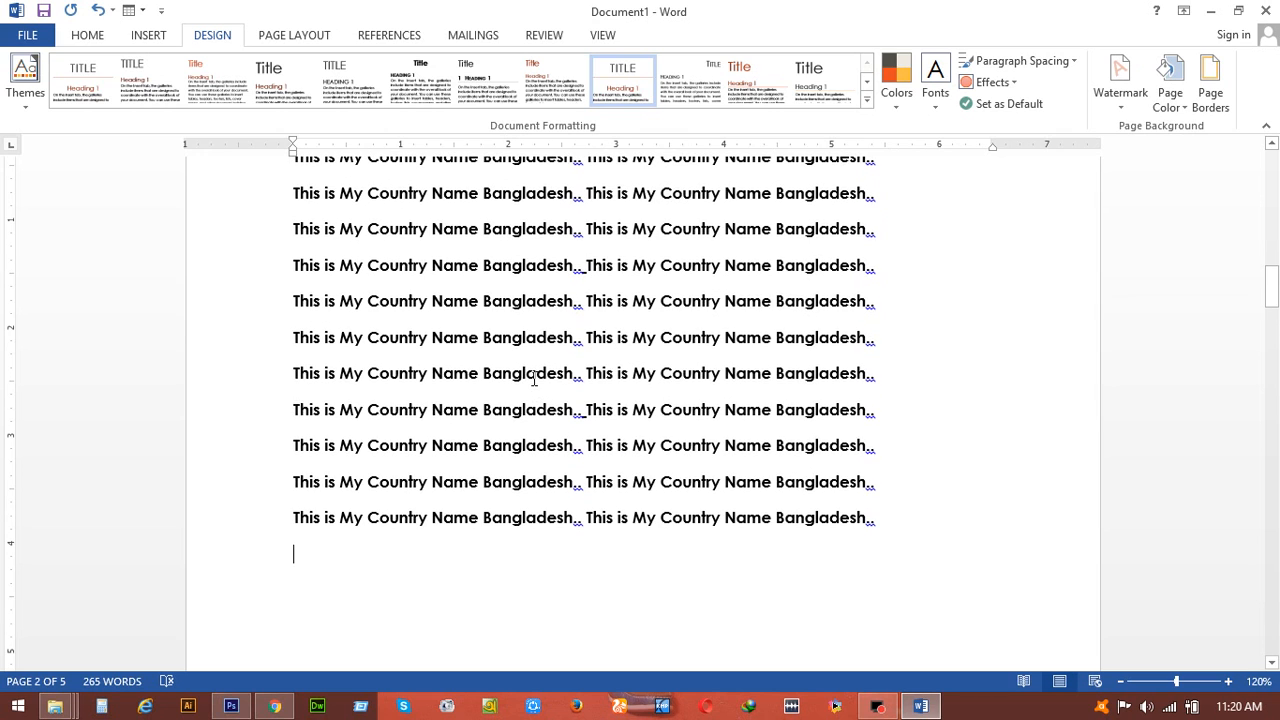
Look over the built-in paragraph spacing presets and return to the text without choosing one.
left_click(1004, 63)
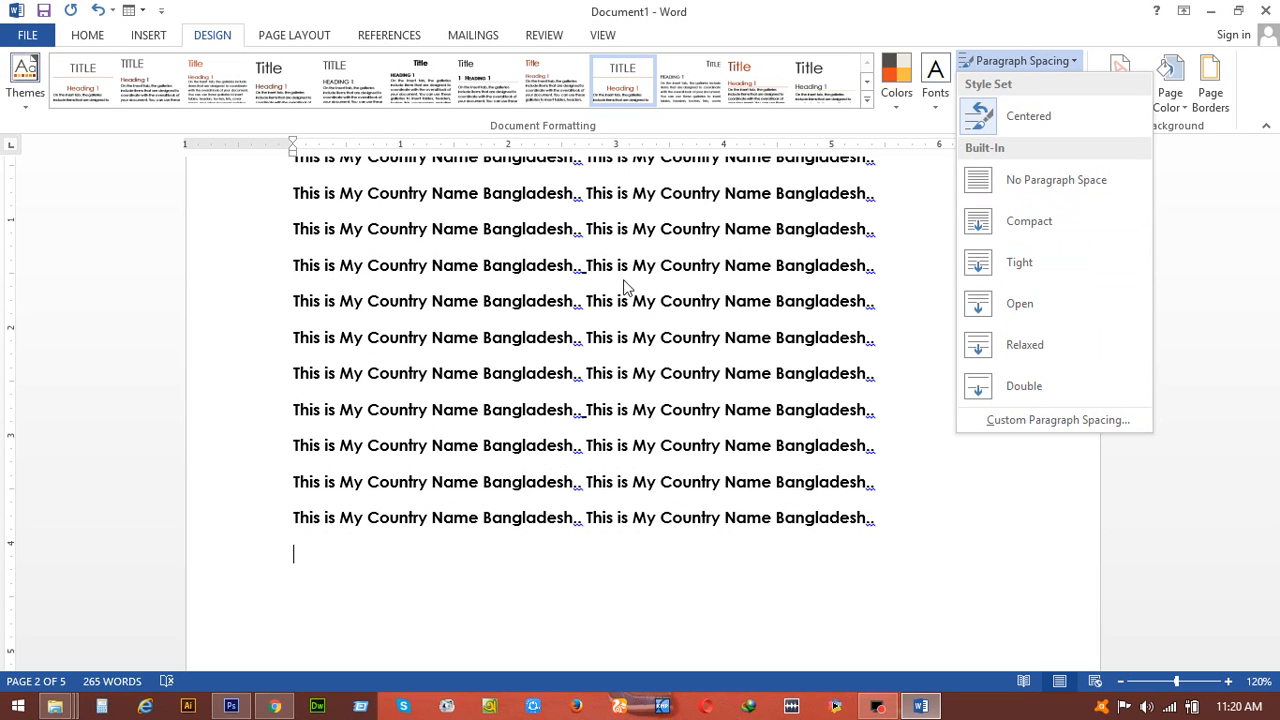
left_click(585, 265)
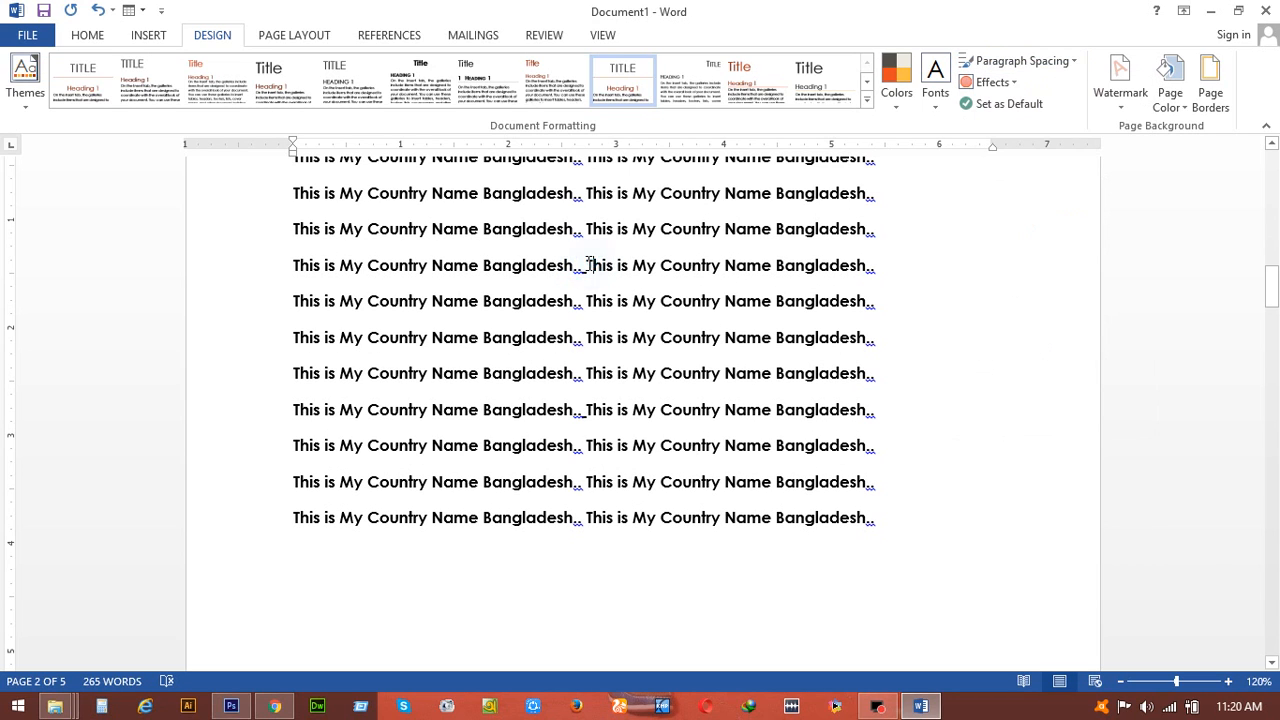
Set the paragraph spacing to Compact and apply the style set with a centered black title and capitalized headings.
left_click(585, 265)
left_click(1030, 64)
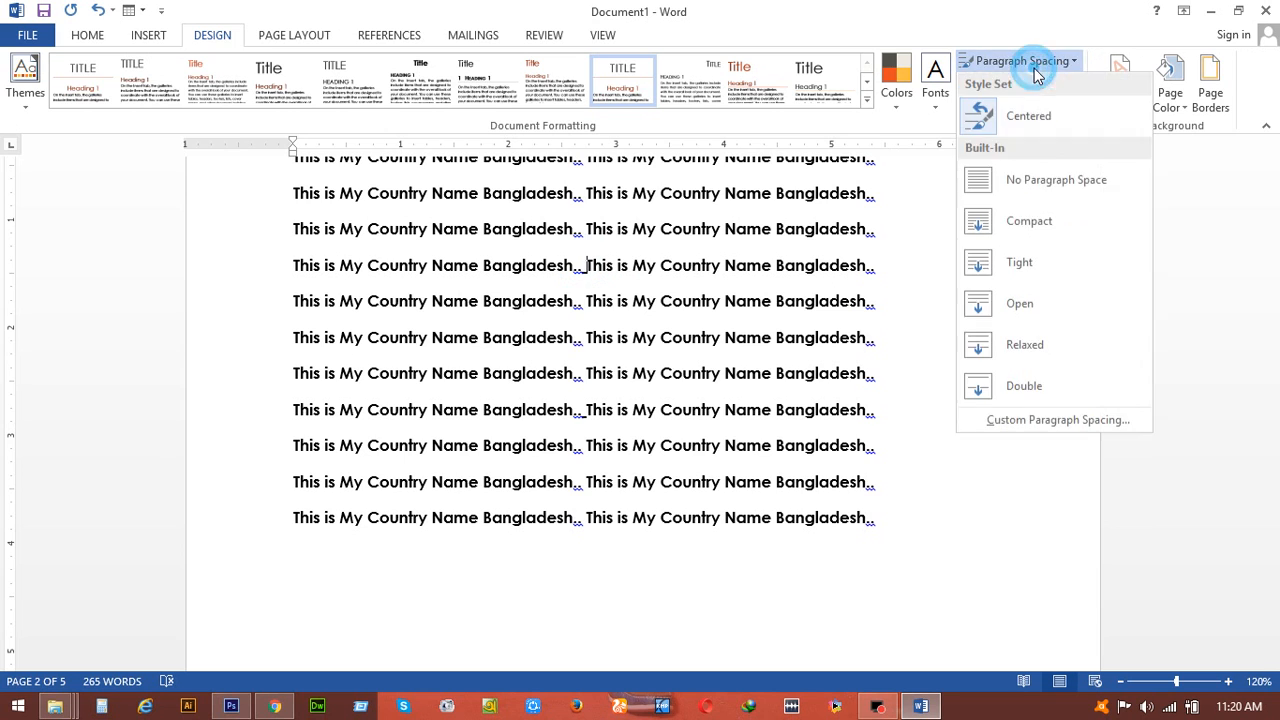
left_click(1029, 237)
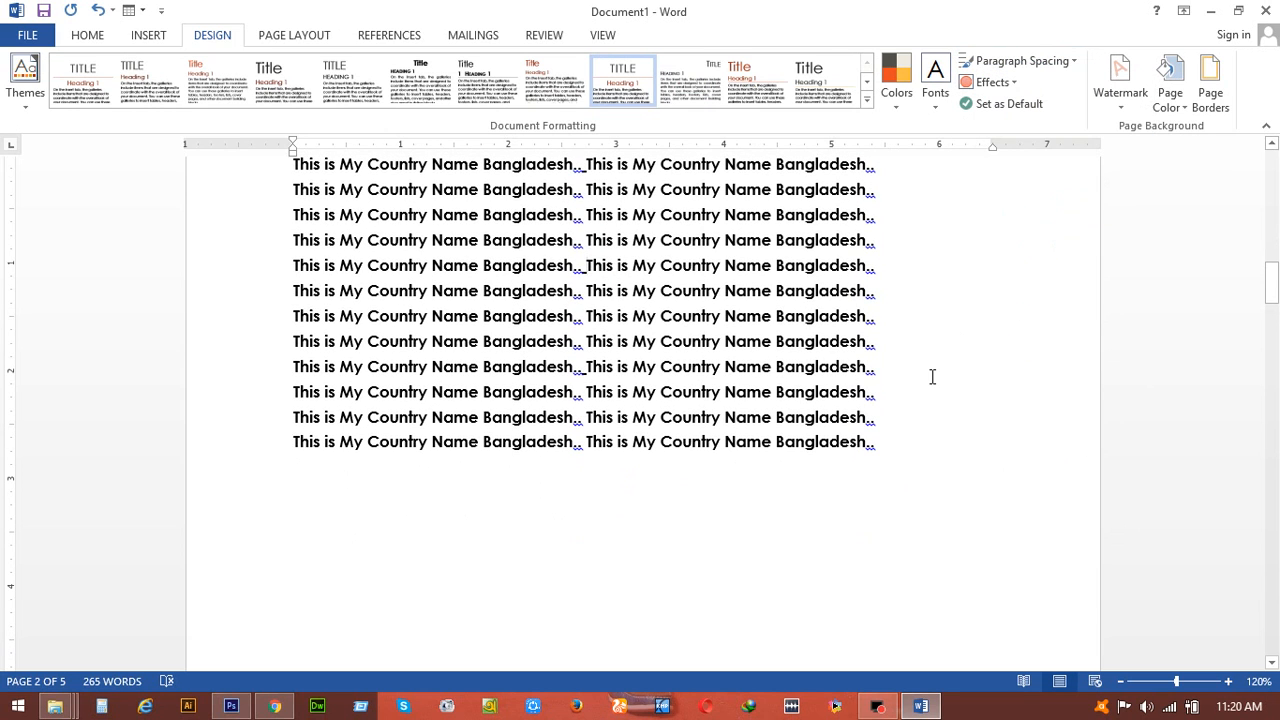
scroll(931, 374, "up", 1)
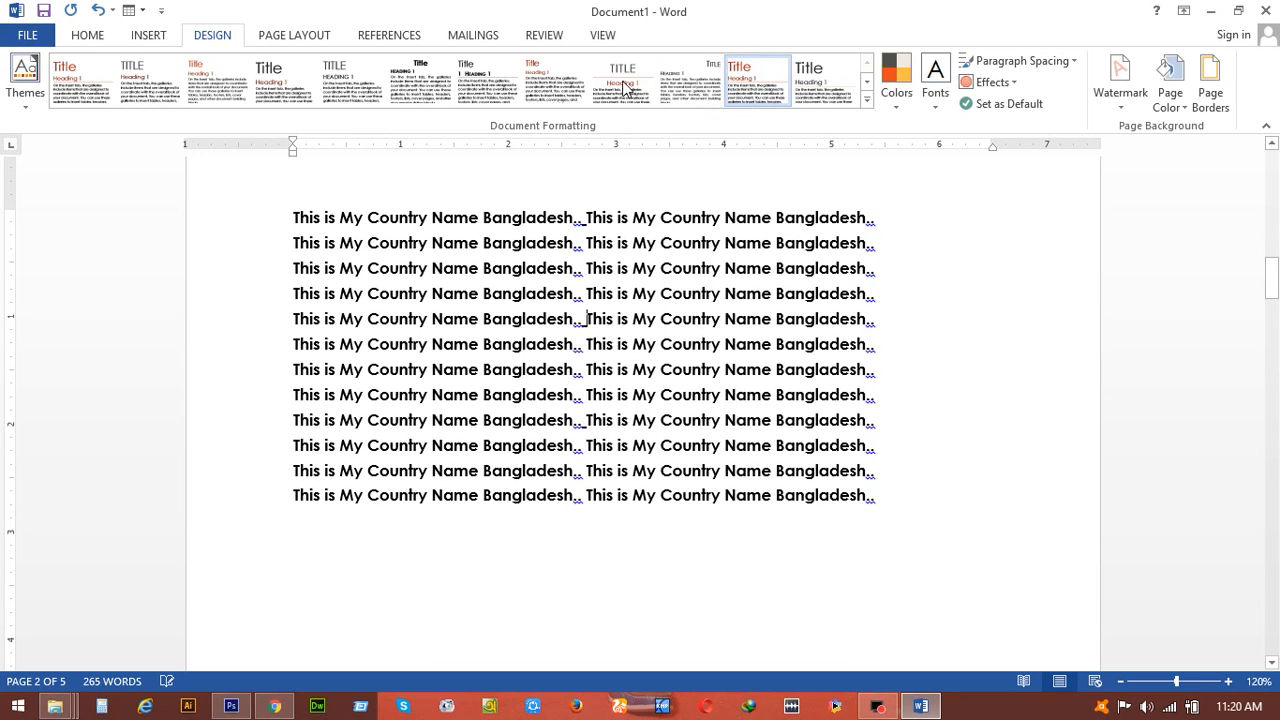
left_click(432, 92)
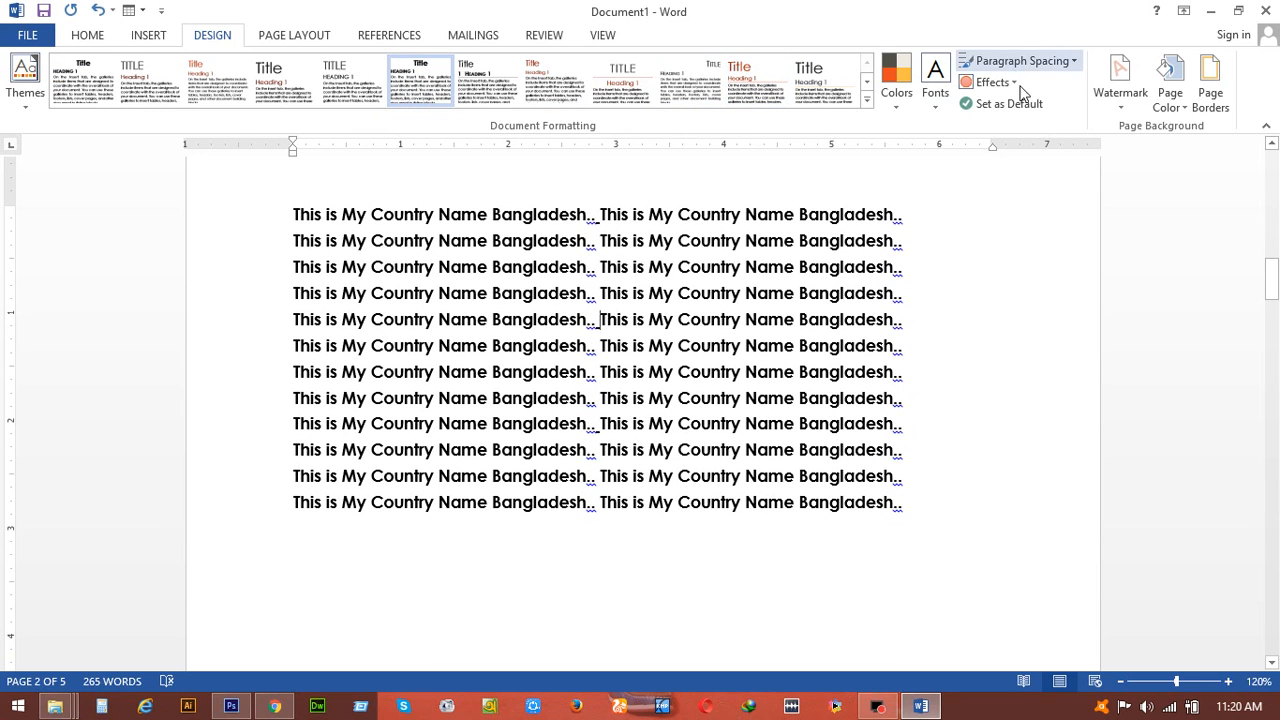
Add the CONFIDENTIAL 1 watermark to the document and place the cursor in the empty area below the text.
left_click(1134, 72)
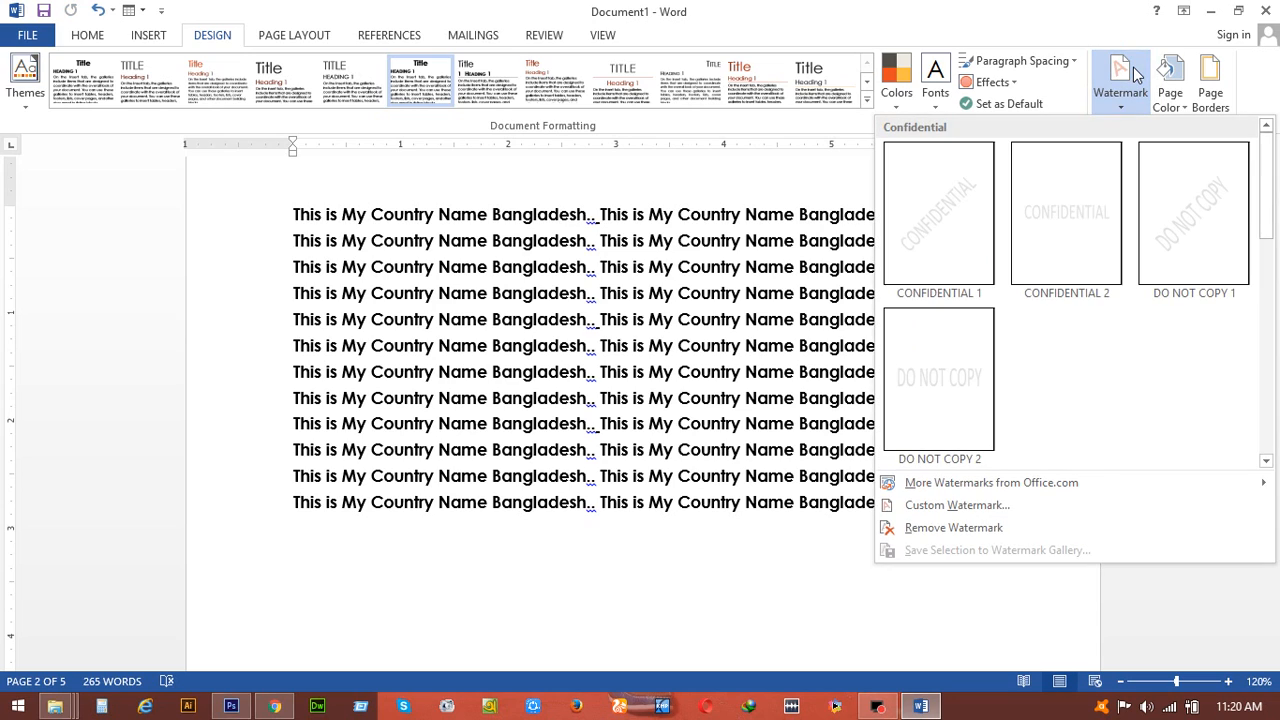
left_click(954, 258)
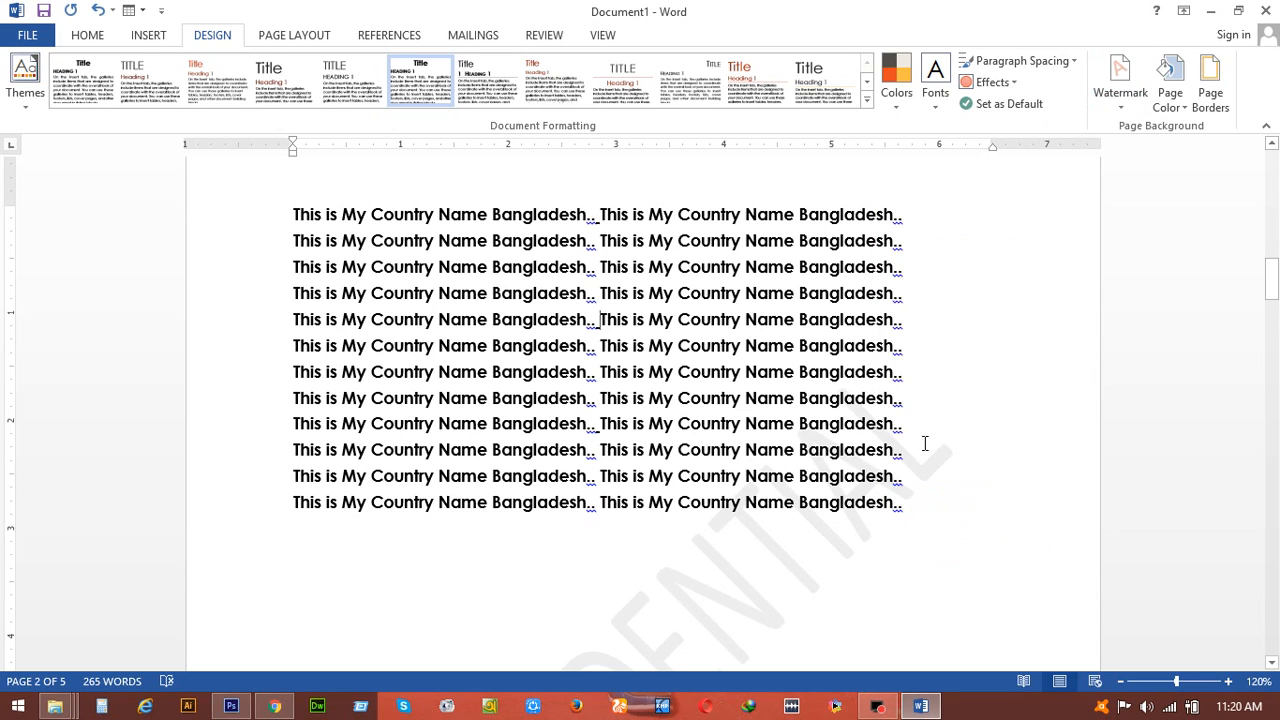
scroll(826, 486, "down", 2)
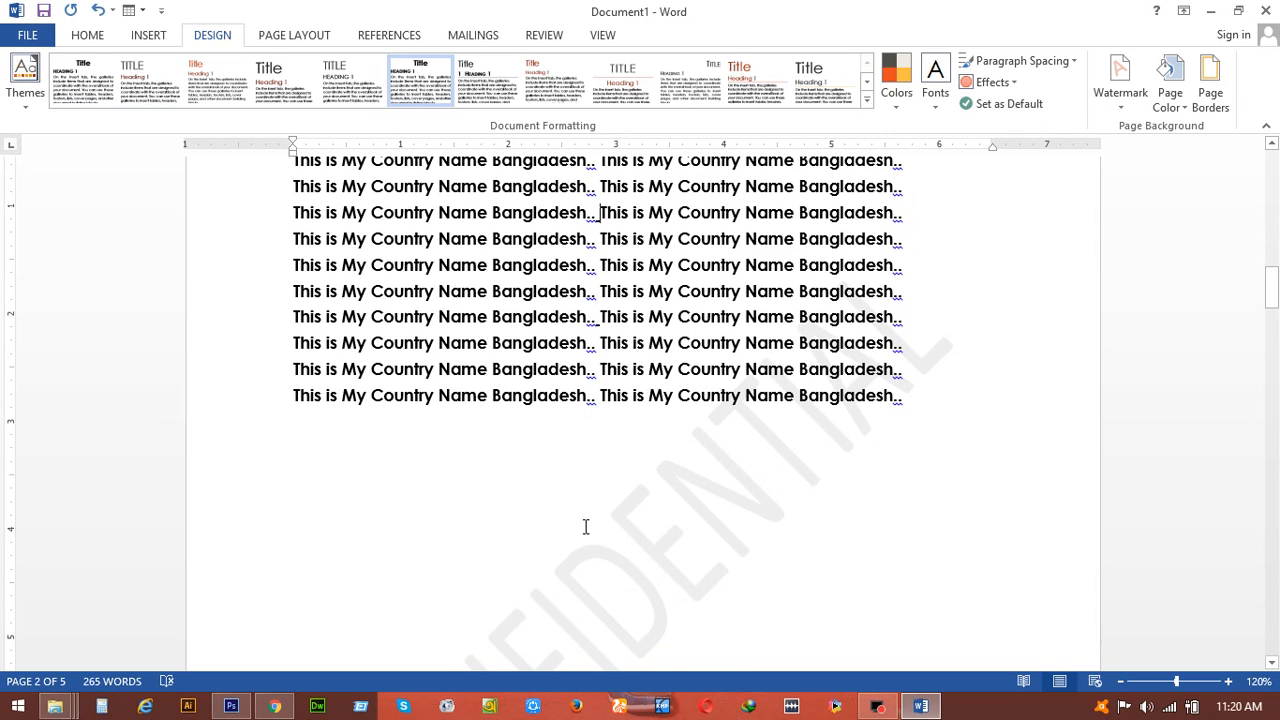
left_click(657, 543)
left_click(633, 524)
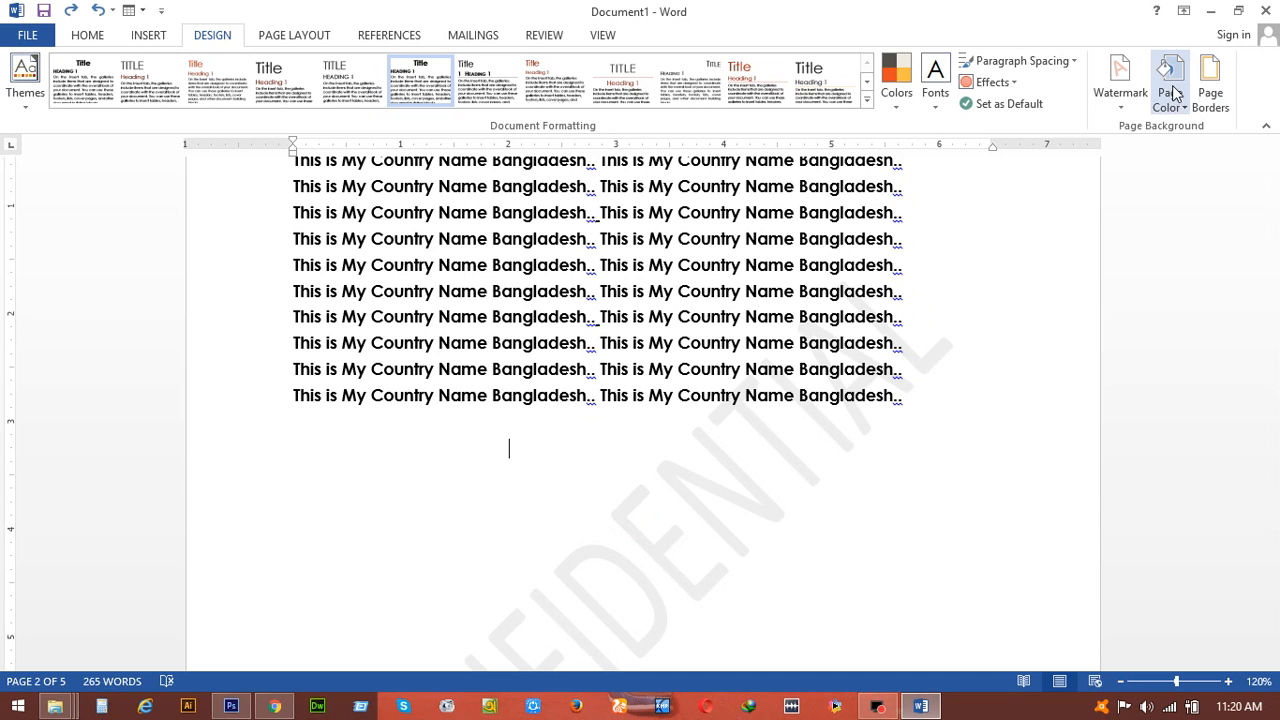
Open the custom watermark settings and replace the watermark text CONFIDENTIAL with a person's name.
left_click(1130, 84)
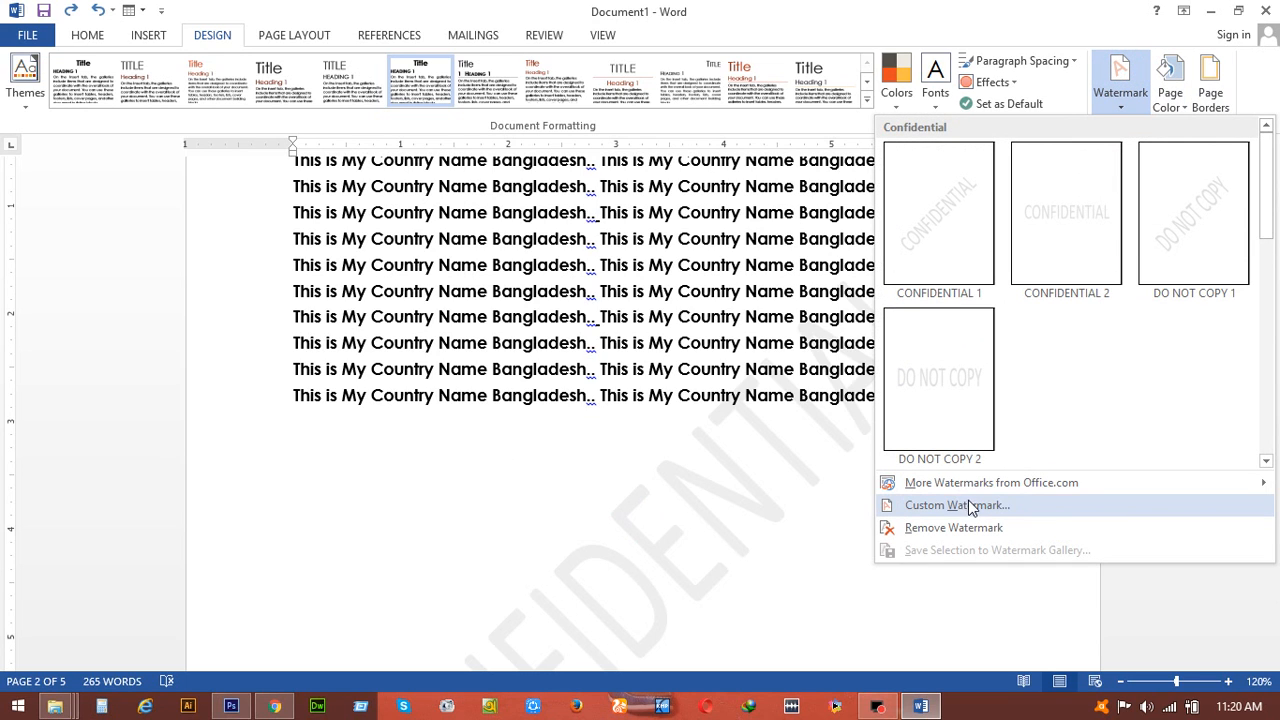
mouse_move(955, 486)
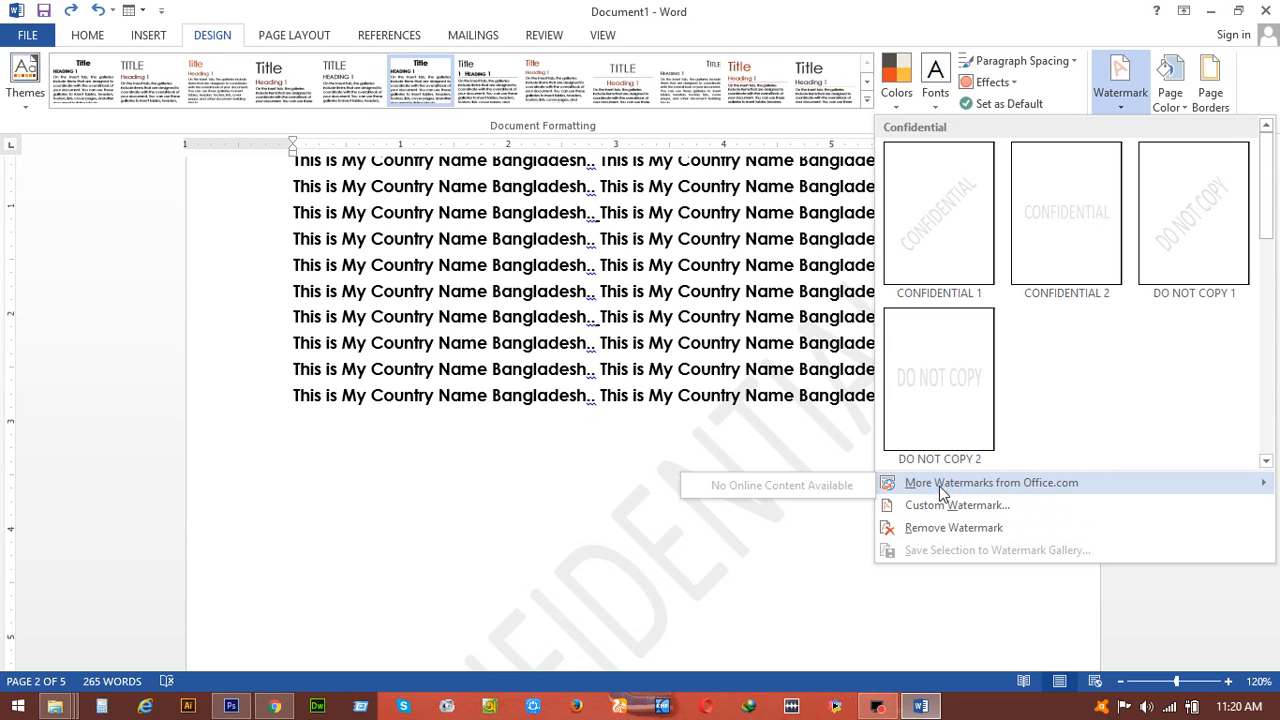
left_click(912, 526)
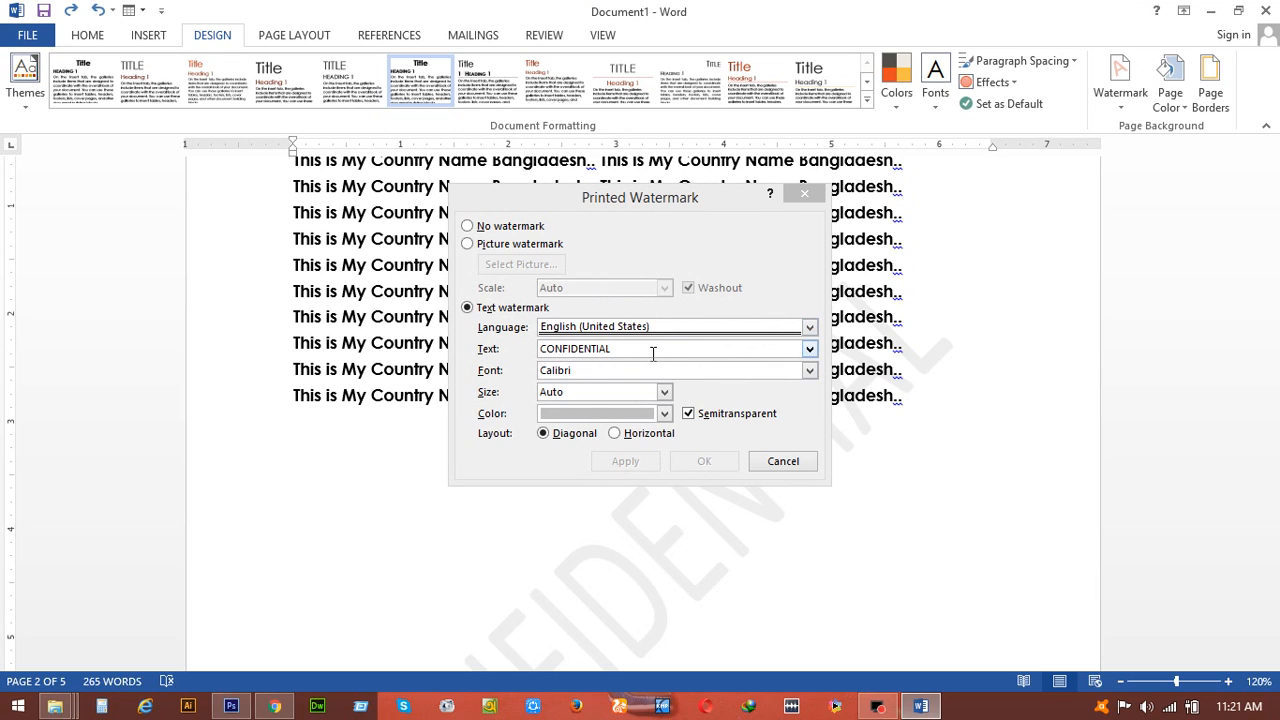
left_click_drag(635, 348, 538, 356)
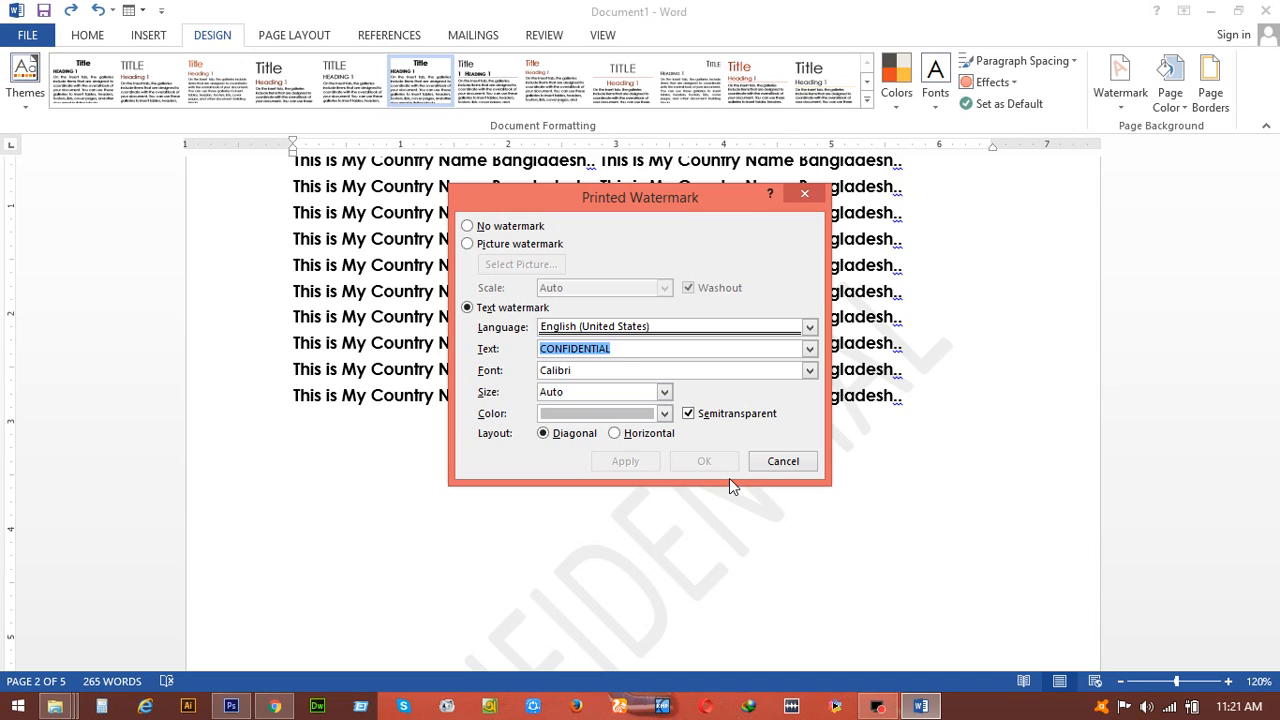
type("Farabi")
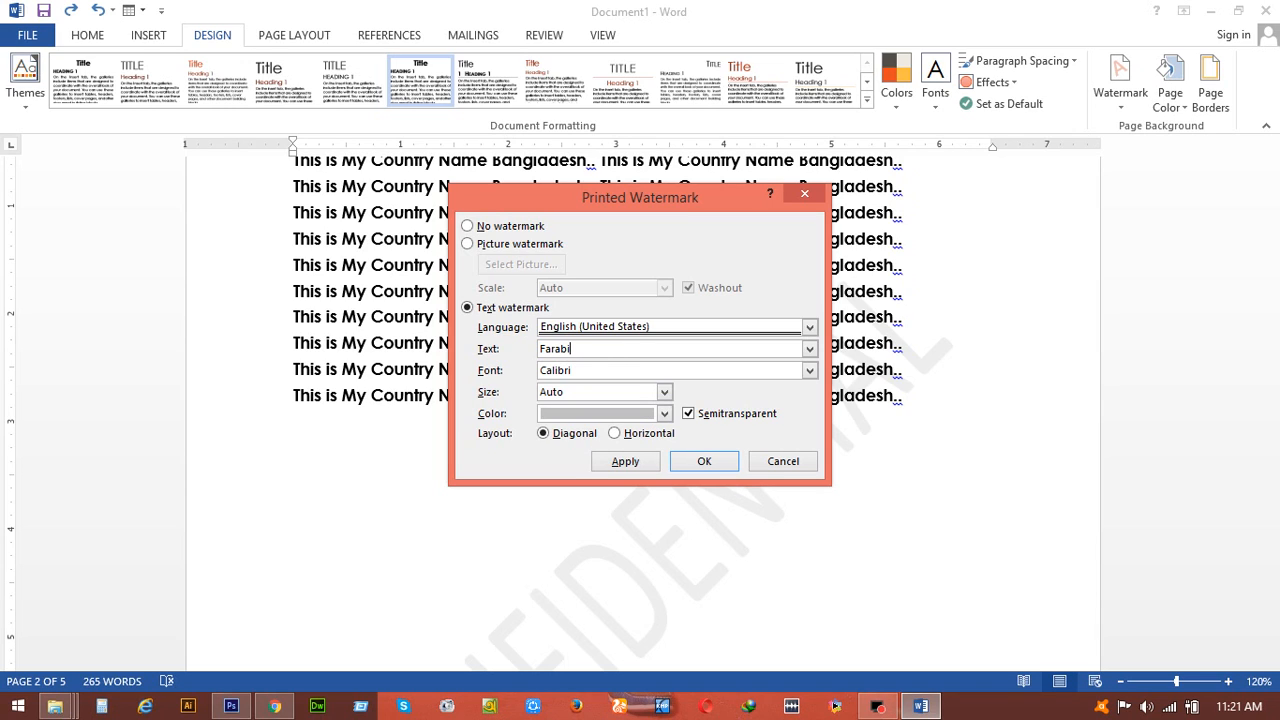
Keep Calibri as the watermark font, set its color to the orange theme color and choose the Horizontal layout.
left_click(809, 370)
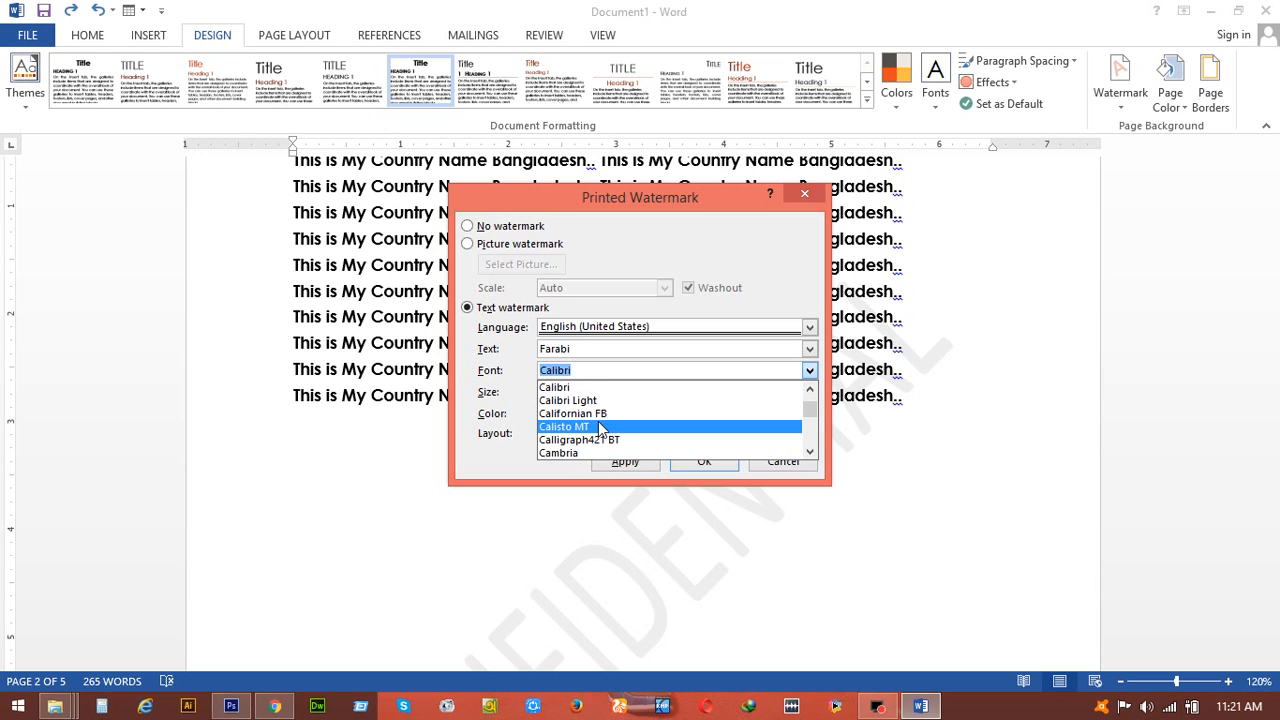
scroll(620, 420, "down", 10)
scroll(600, 427, "up", 10)
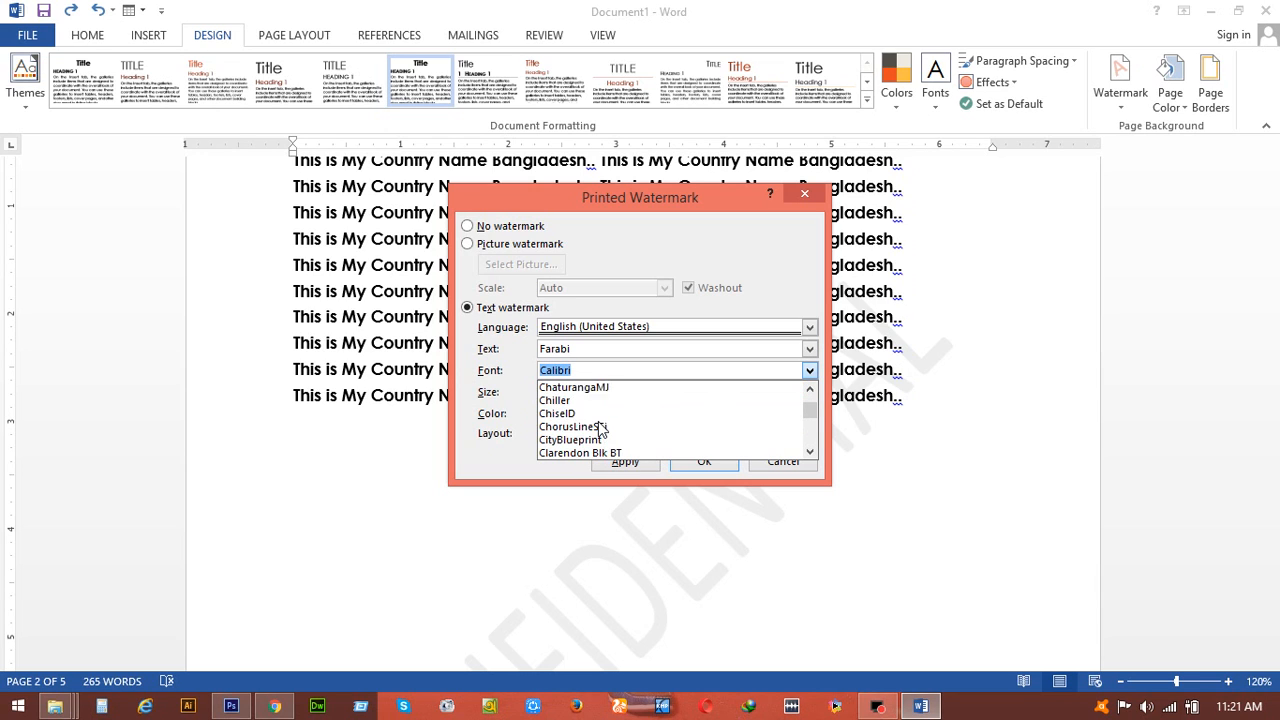
left_click(618, 370)
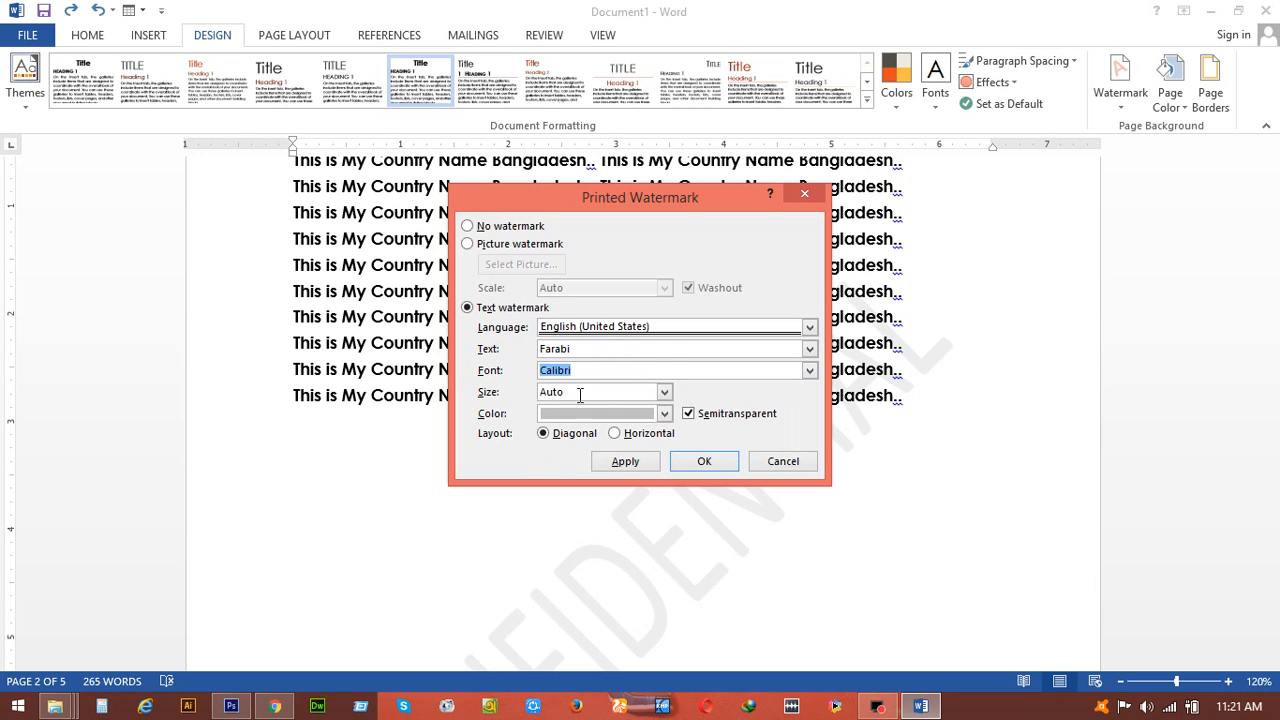
left_click(664, 414)
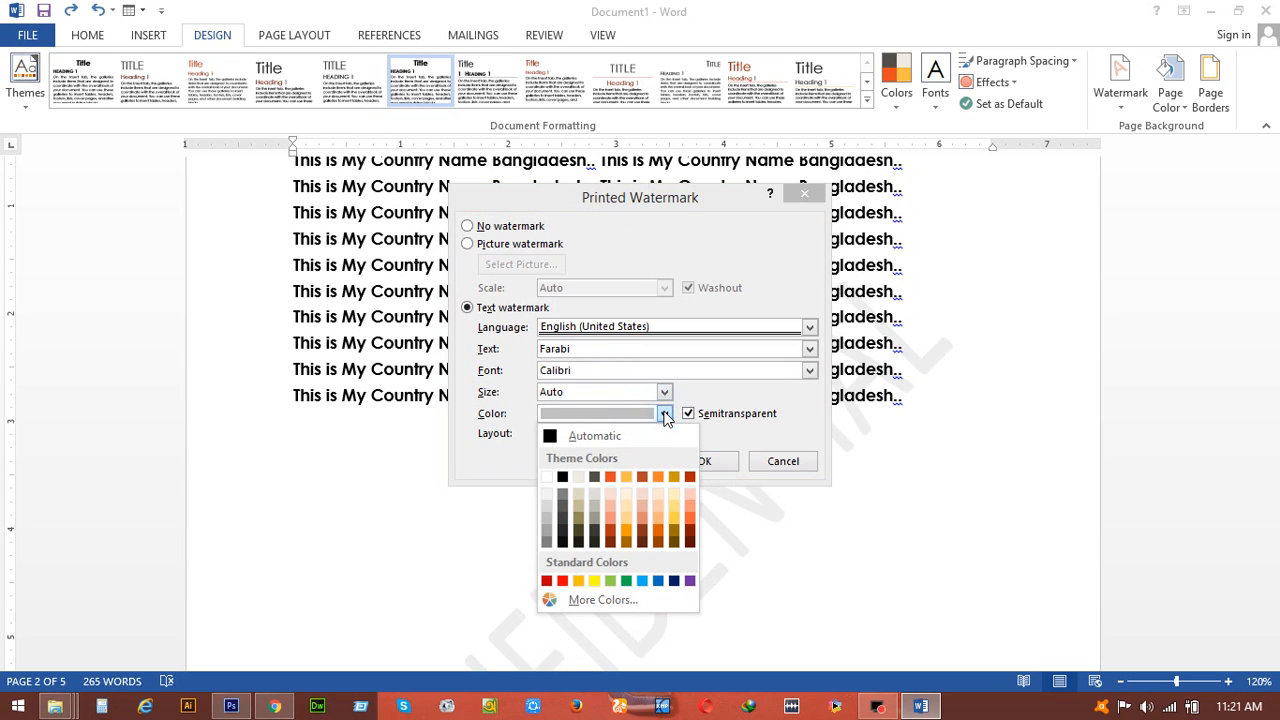
left_click(612, 477)
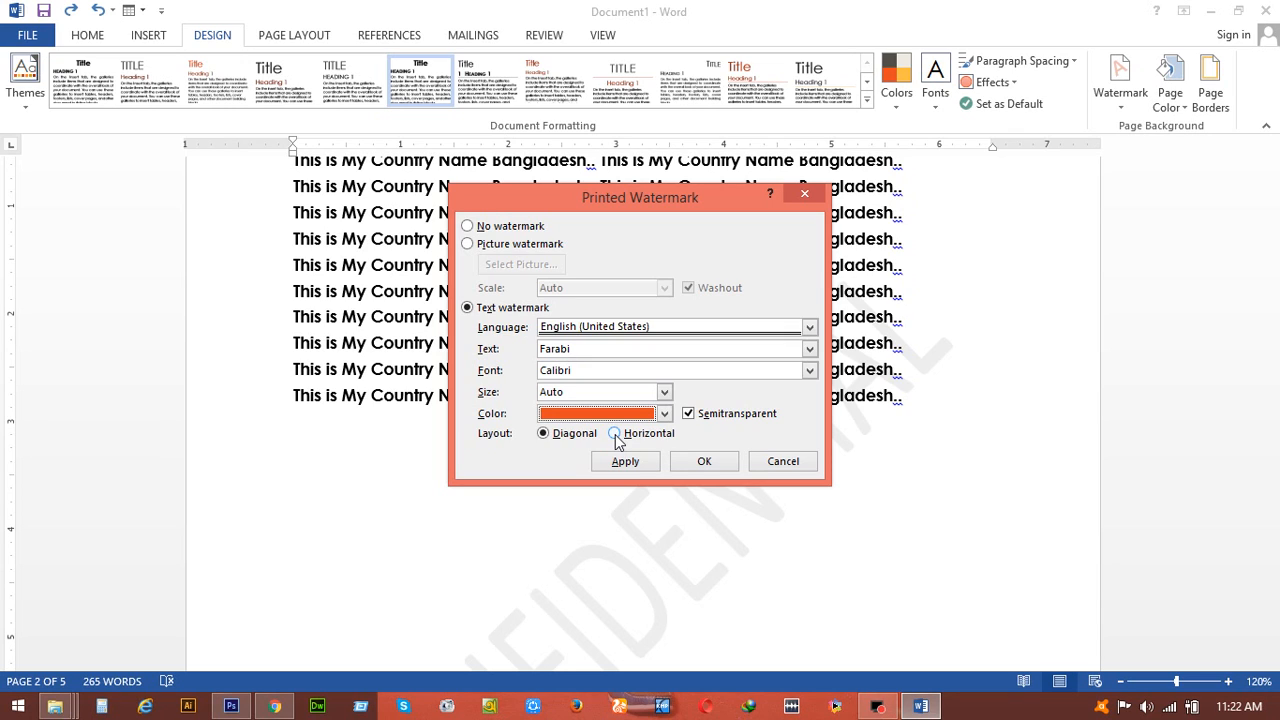
left_click(615, 435)
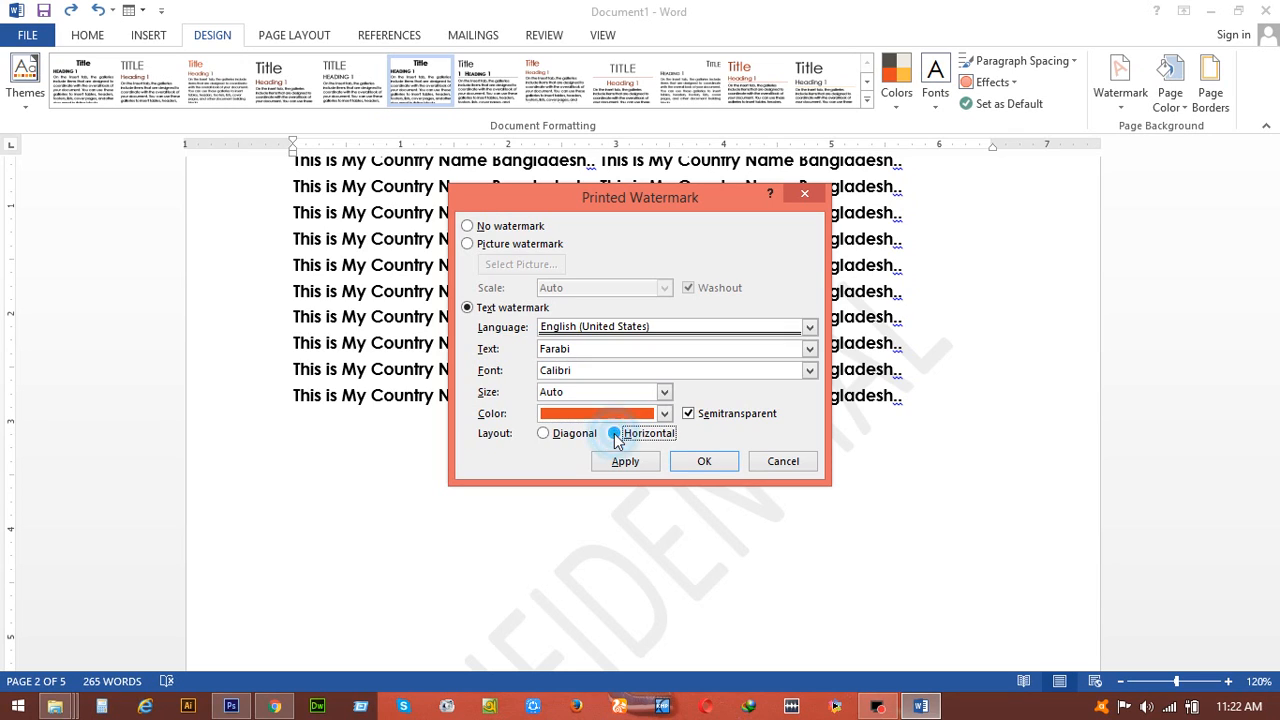
Keep English (United States) as the watermark language, apply the custom text watermark and close its settings.
left_click(633, 330)
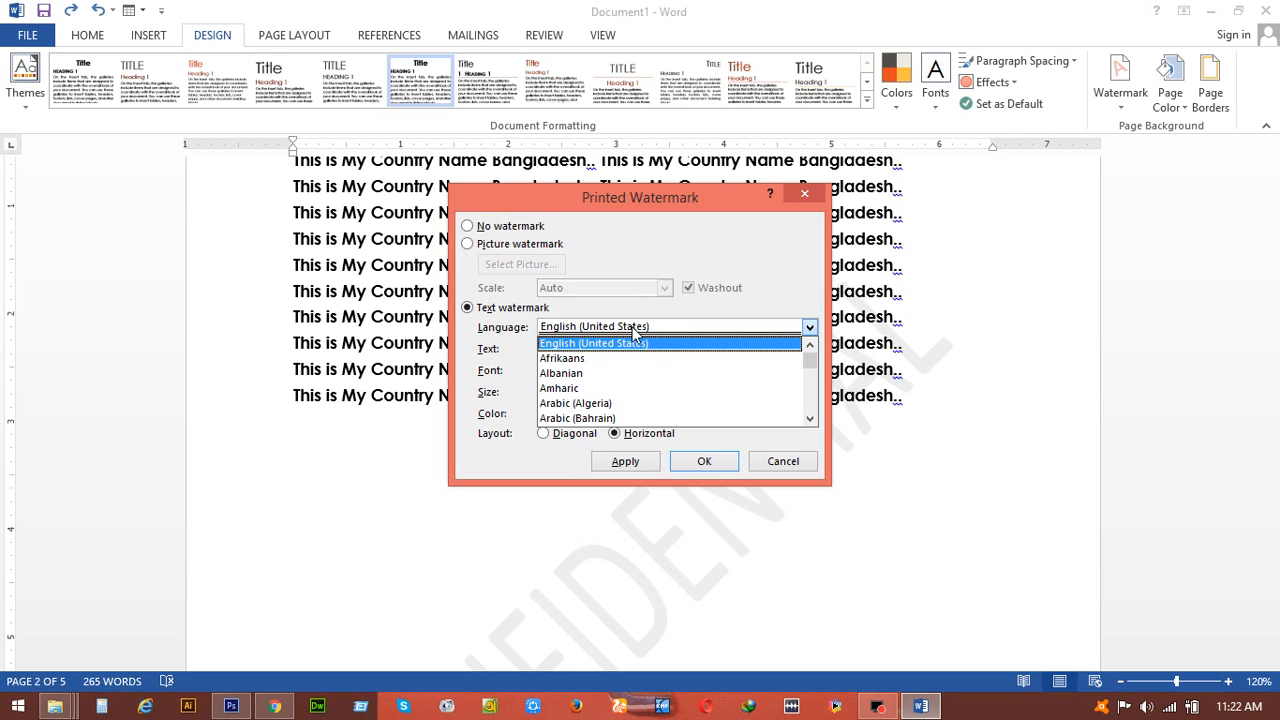
left_click(631, 327)
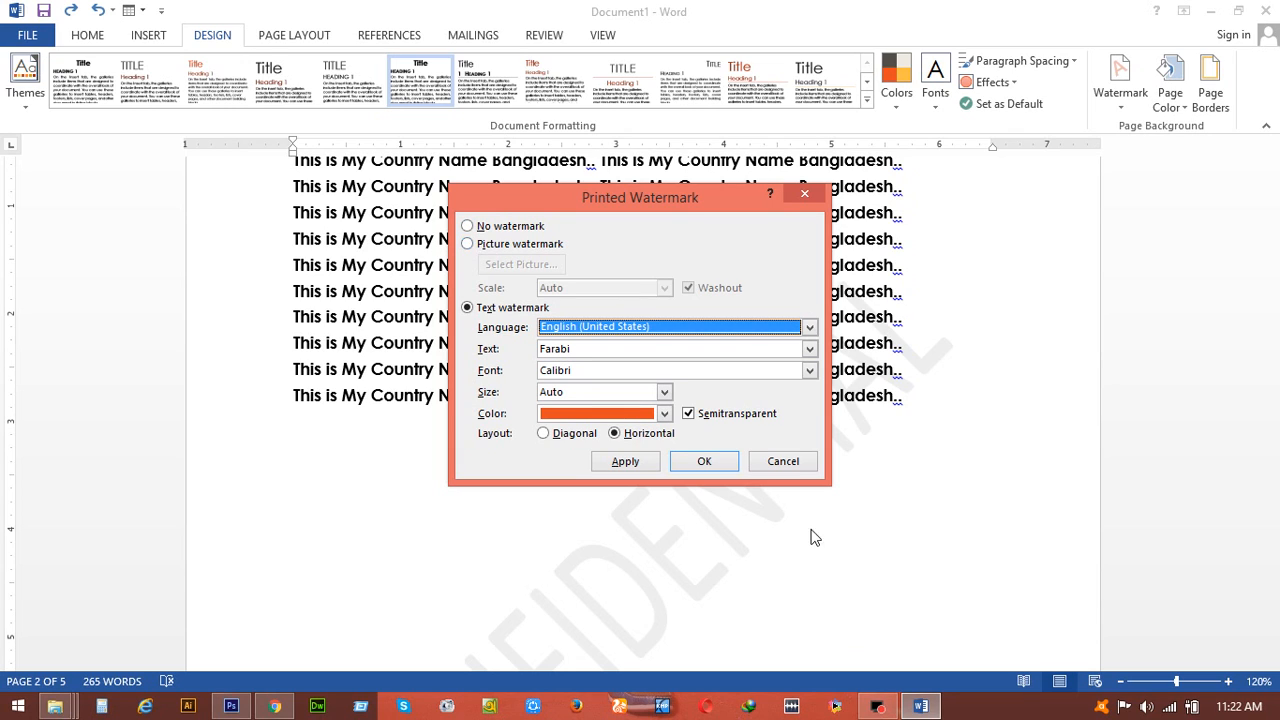
left_click(628, 463)
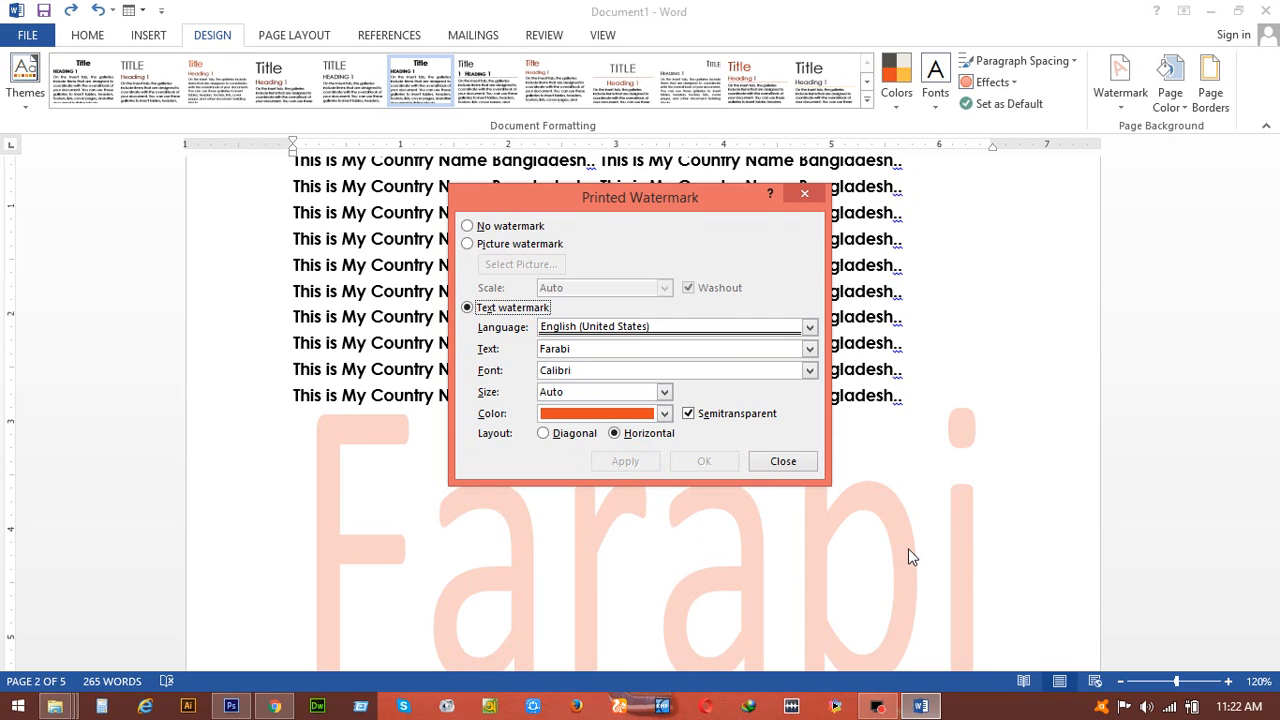
left_click(775, 464)
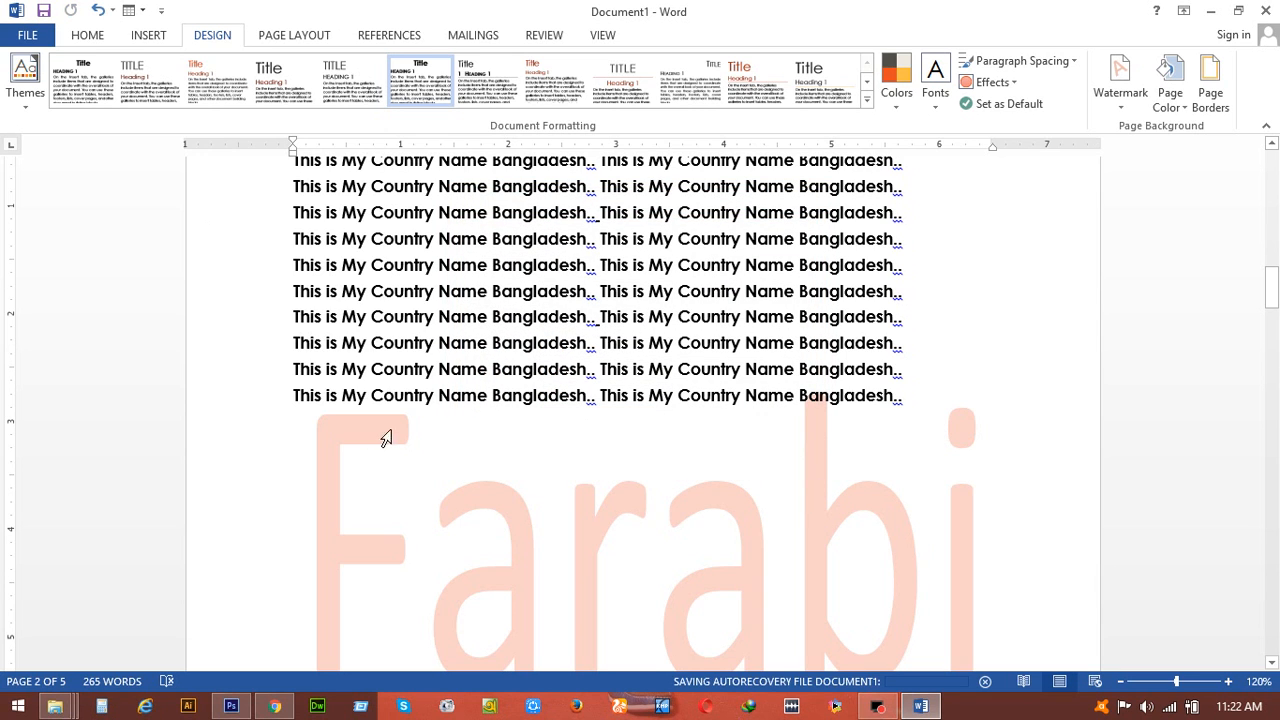
scroll(910, 370, "down", 3)
scroll(910, 370, "up", 3)
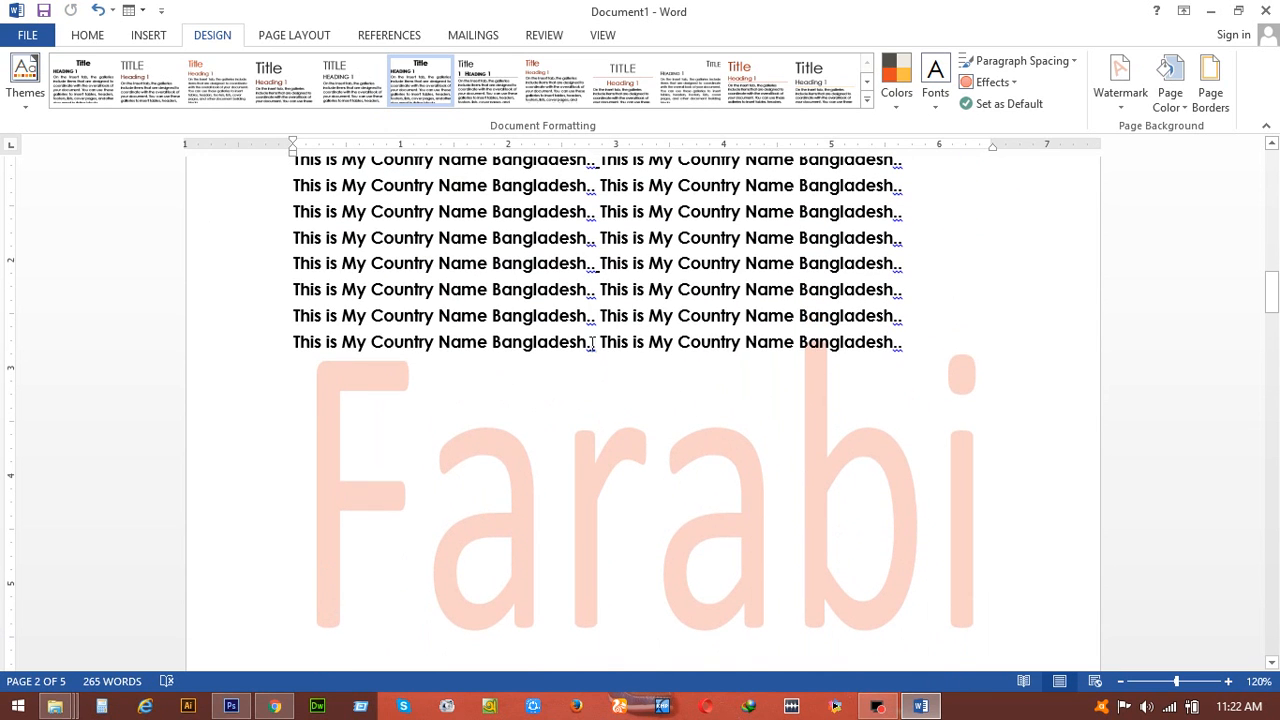
Insert further copies of the "This is My Country Name Bangladesh.." lines after the last text line on page 2.
left_click(921, 349)
type("This is My Country Name Bangladesh.. This is My Country Name Bangladesh.. This is My Country Name Bangladesh.. This is My Country Name Bangladesh.. This is My Country Name Bangladesh.. This is My Country Name Bangladesh.. This is My Country Name Bangladesh.. This is My Country Name Bangladesh.. This is My Country Name Bangladesh.. This is My Country Name Bangladesh.. This is My Country Name Bangladesh.. This is My Country Name Bangladesh.. This is My Country Name Bangladesh.. This is My Country Name Bangladesh.. This is My Country Name Bangladesh.. This is My Country Name Bangladesh..")
type("This is My Country Name Bangladesh.. This is My Country Name Bangladesh.. This is My Country Name Bangladesh.. This is My Country Name Bangladesh.. This is My Country Name Bangladesh.. This is My Country Name Bangladesh.. This is My Country Name Bangladesh.. This is My Country Name Bangladesh.. This is My Country Name Bangladesh.. This is My Country Name Bangladesh.. This is My Country Name Bangladesh.. This is My Country Name Bangladesh.. This is My Country Name Bangladesh.. This is My Country Name Bangladesh.. This is My Country Name Bangladesh.. This is My Country Name Bangladesh..")
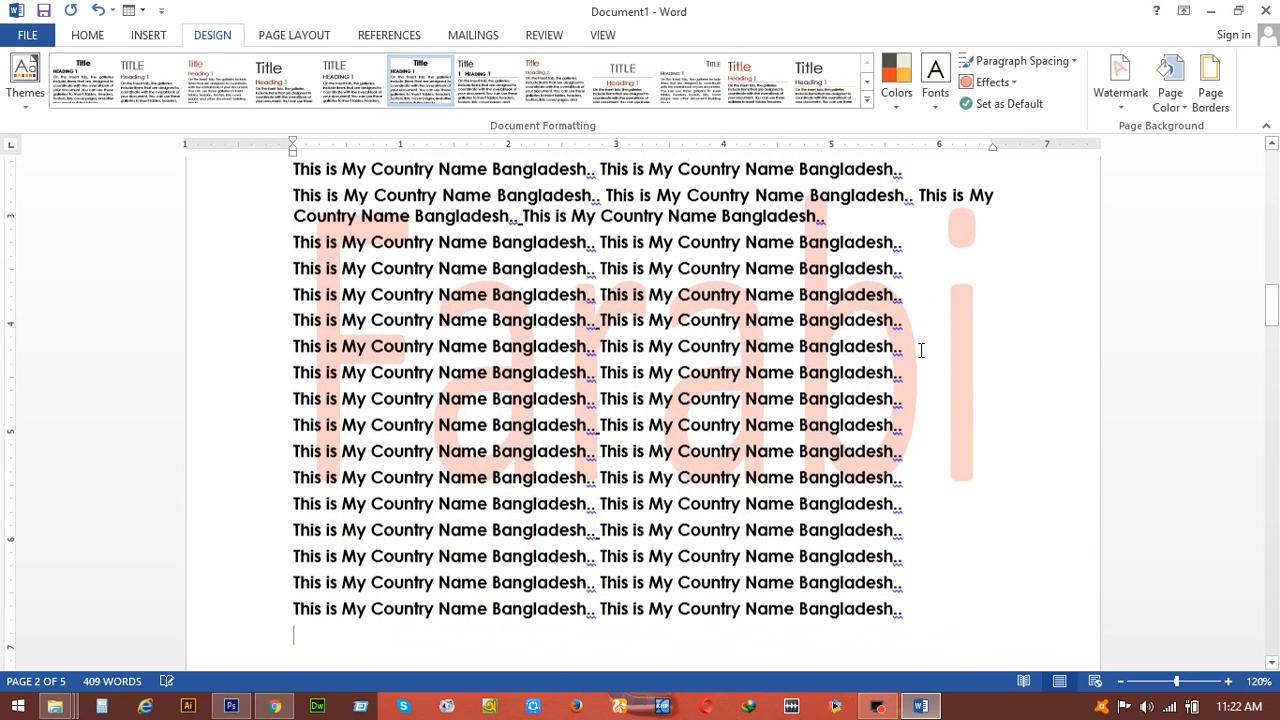
type("This is My Country Name Bangladesh.. This is My Country Name Bangladesh.. This is My Country Name Bangladesh.. This is My Country Name Bangladesh.. This is My Country Name Bangladesh.. This is My Country Name Bangladesh.. This is My Country Name Bangladesh.. This is My Country Name Bangladesh.. This is My Country Name Bangladesh.. This is My Country Name Bangladesh.. This is My Country Name Bangladesh.. This is My Country Name Bangladesh.. This is My Country Name Bangladesh.. This is My Country Name Bangladesh.. This is My Country Name Bangladesh.. This is My Country Name Bangladesh..")
Set the page color to golden yellow from the gold theme color shades.
scroll(921, 354, "up", 3)
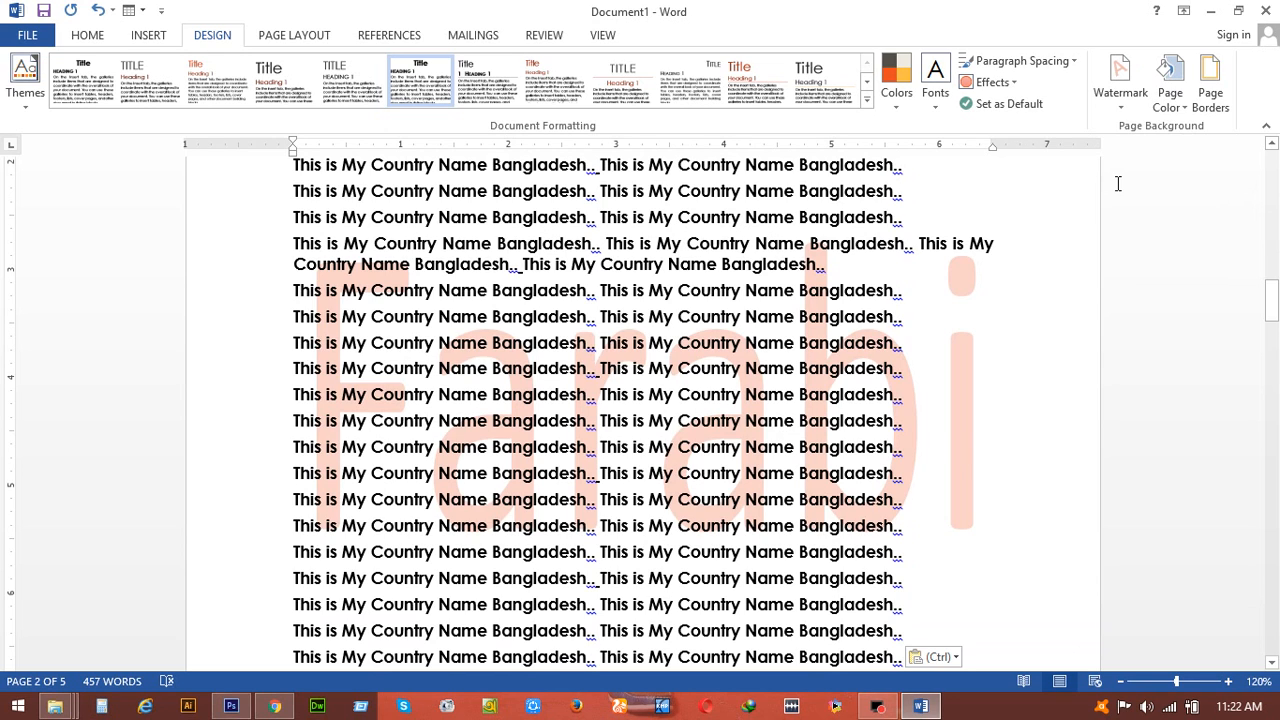
left_click(1181, 92)
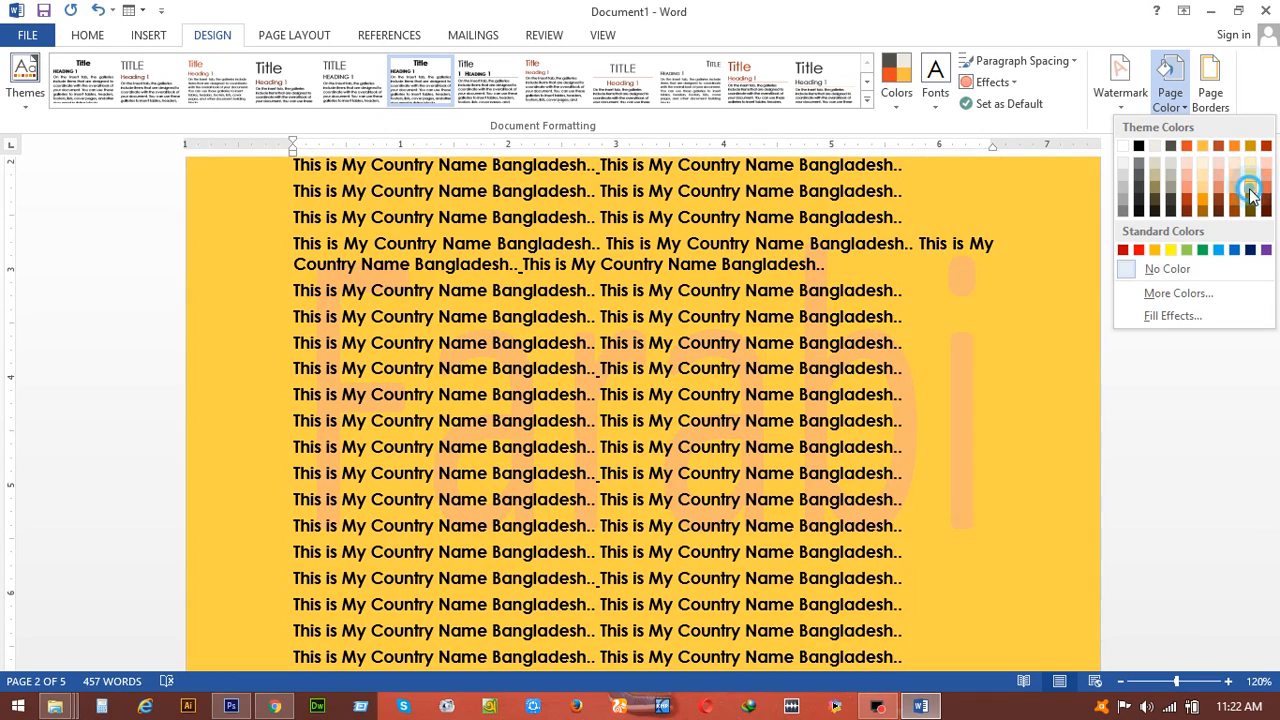
left_click(1247, 190)
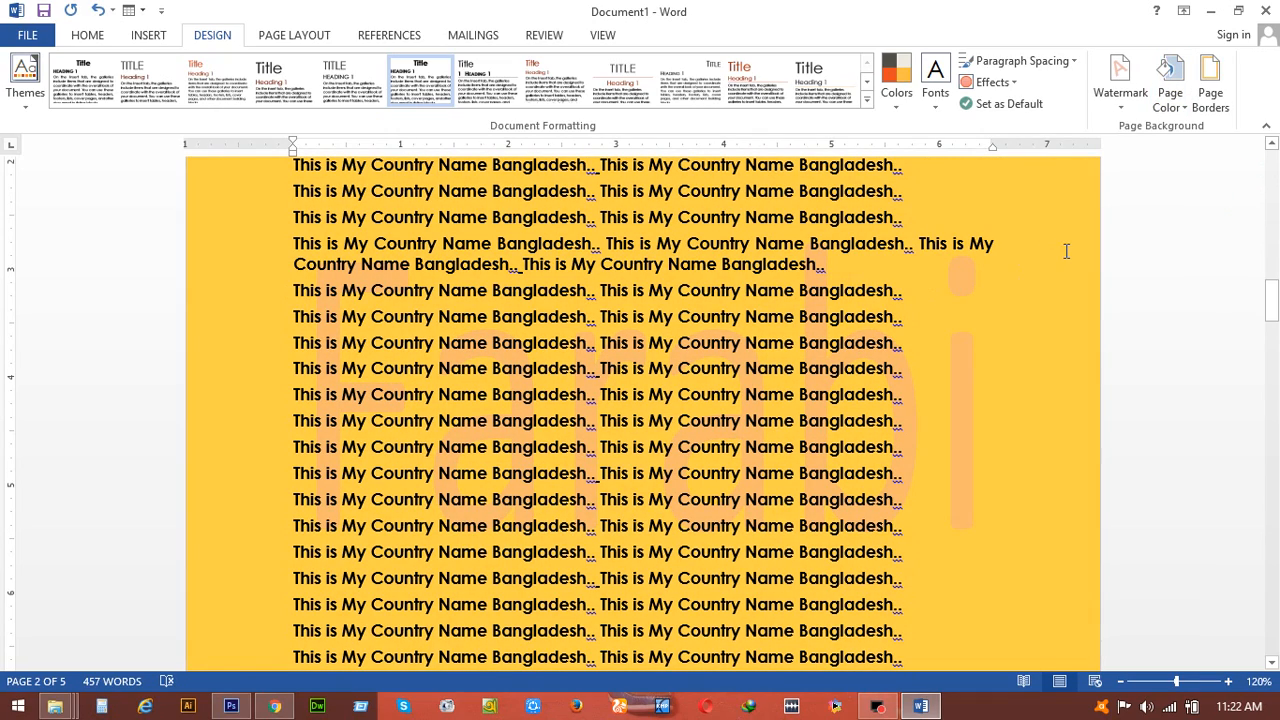
Add a Box page border with the red hearts art to the whole document.
left_click(1210, 97)
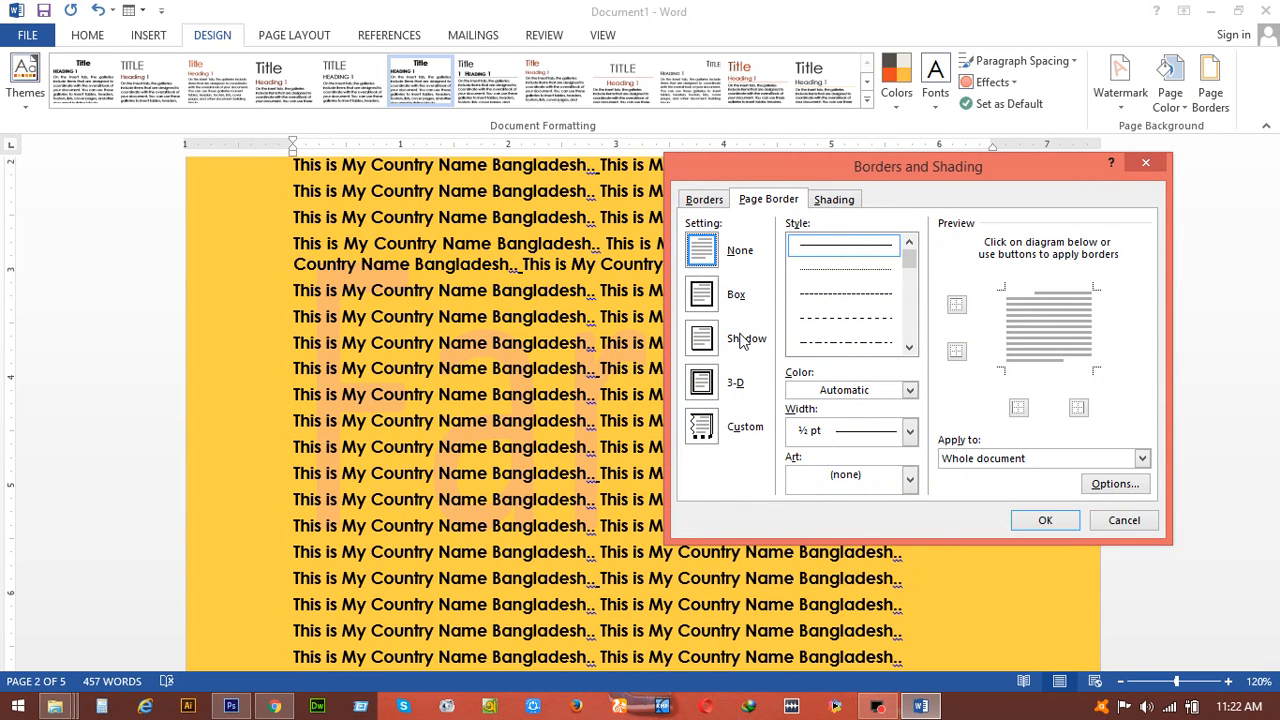
left_click(710, 297)
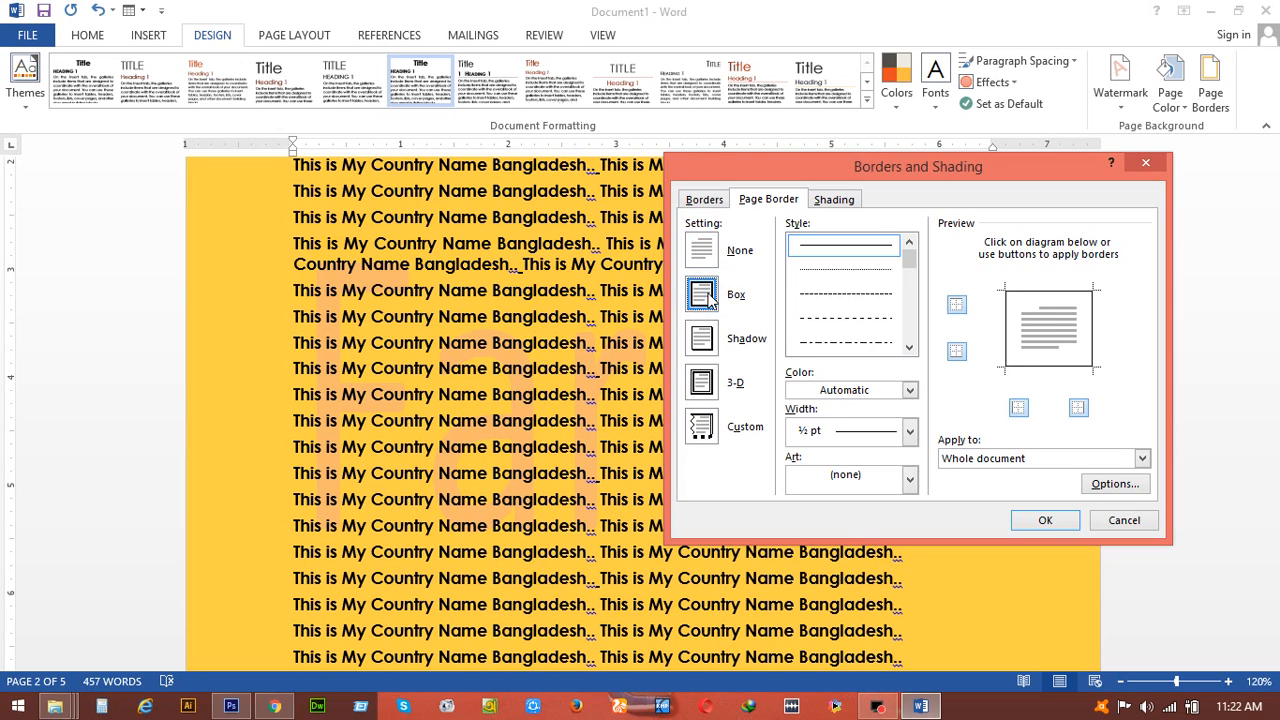
left_click(853, 486)
scroll(870, 570, "down", 4)
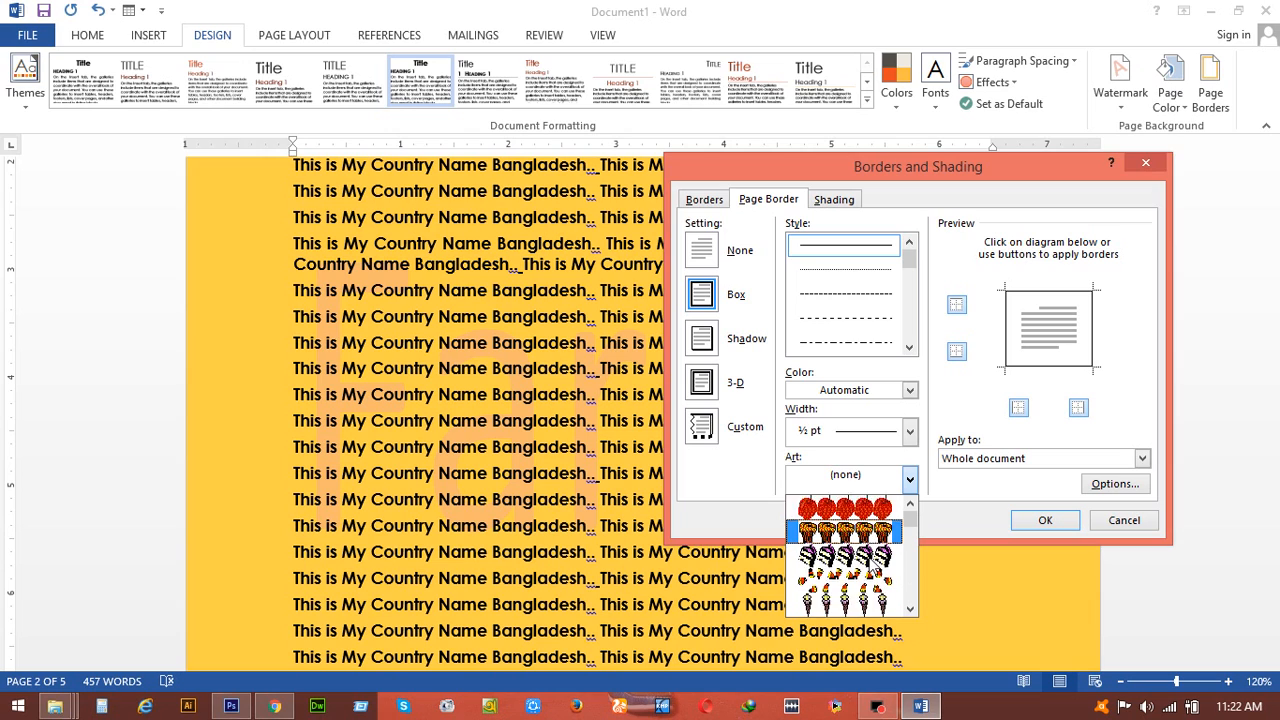
scroll(866, 582, "down", 2)
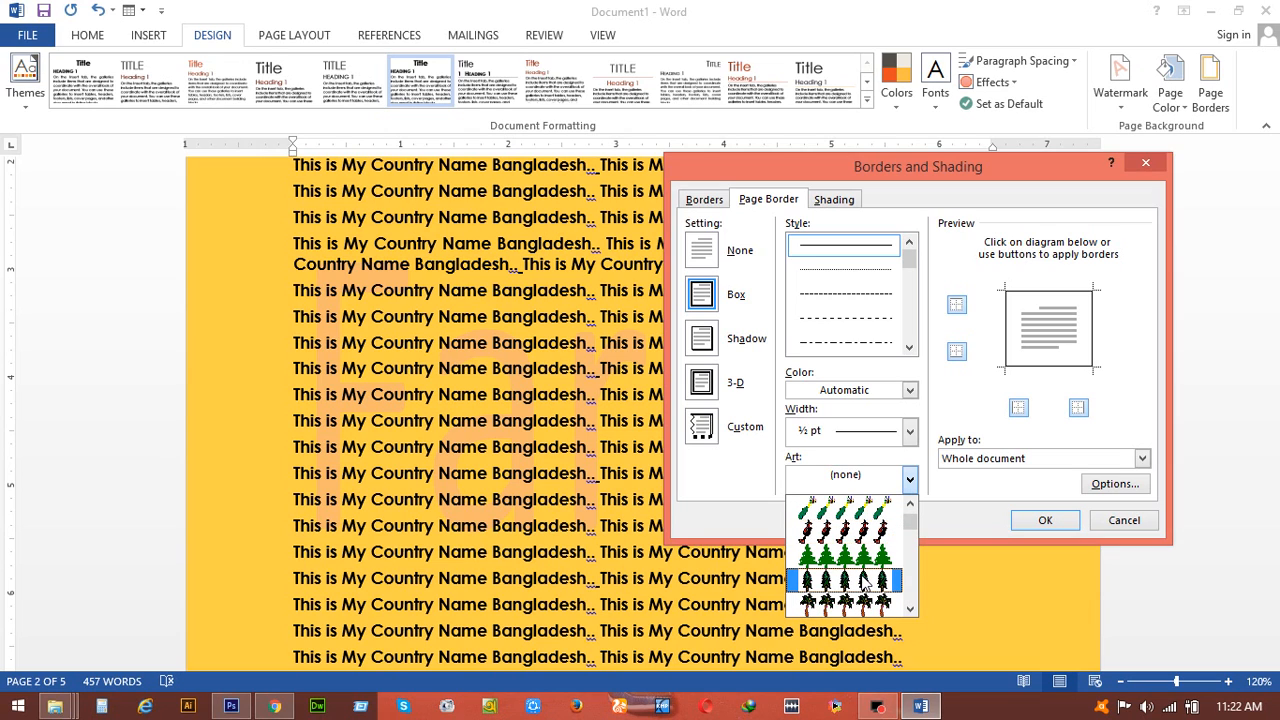
scroll(864, 583, "down", 4)
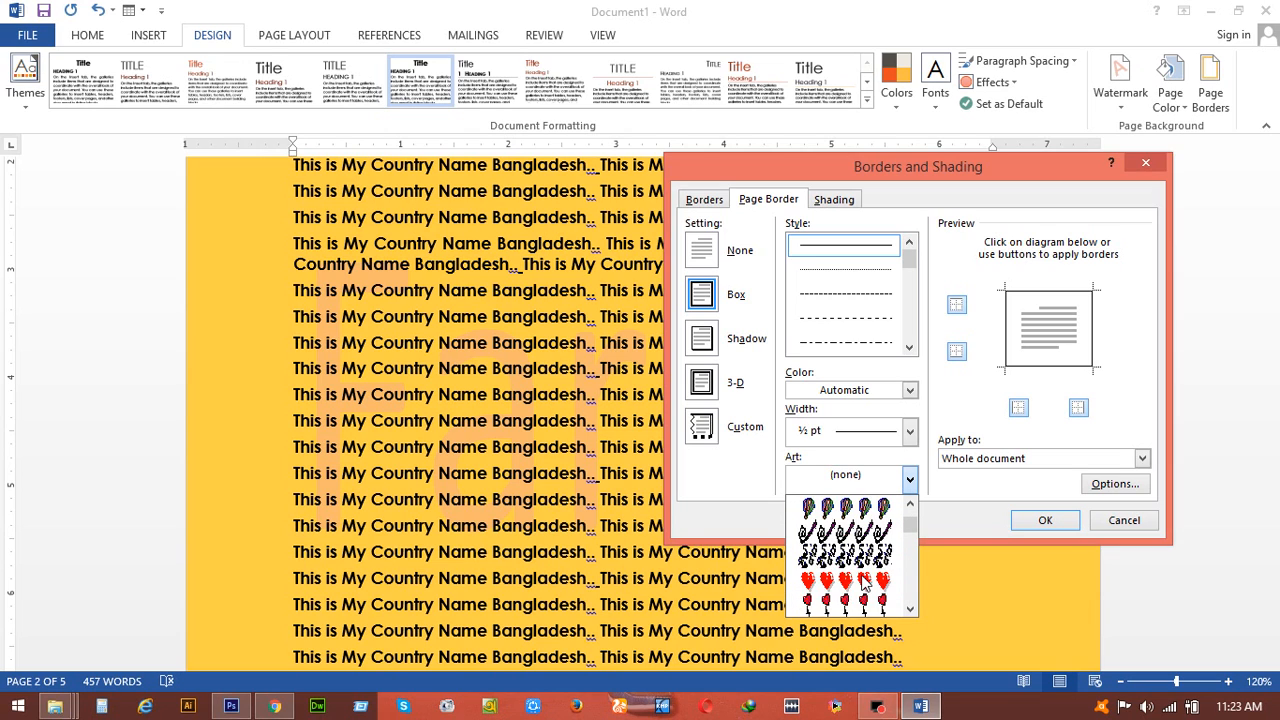
scroll(866, 582, "down", 2)
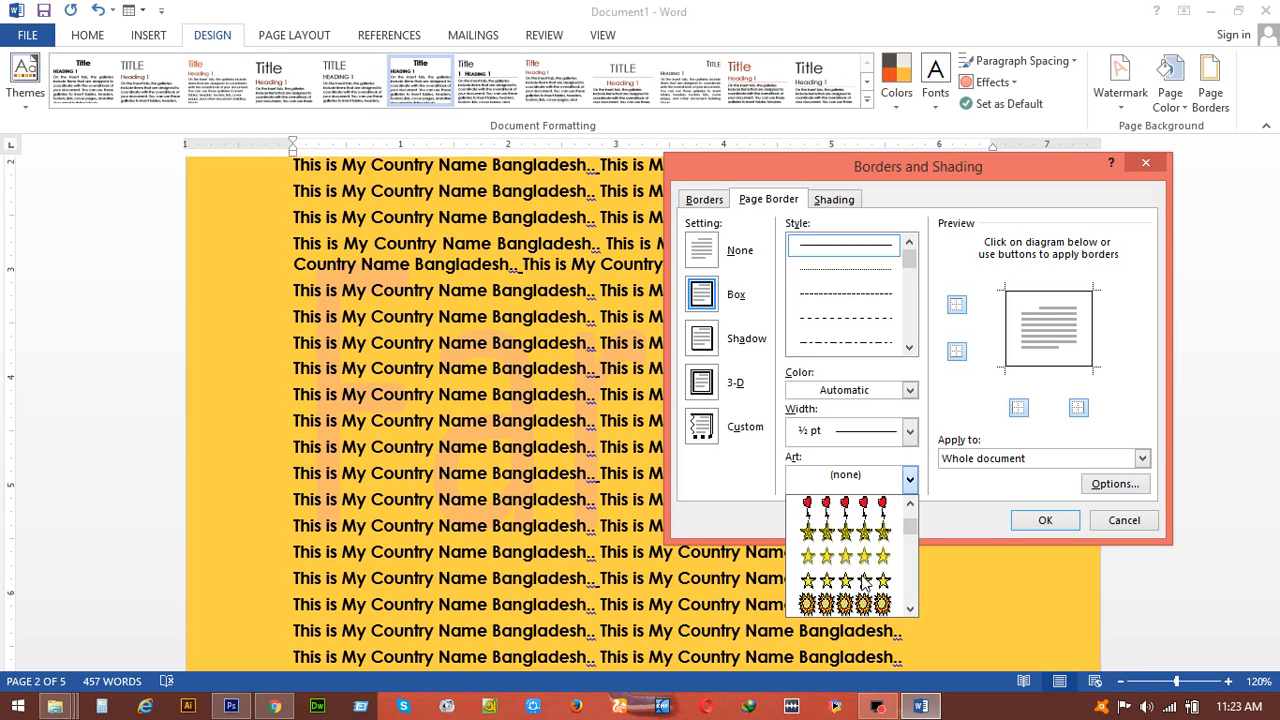
scroll(868, 575, "up", 1)
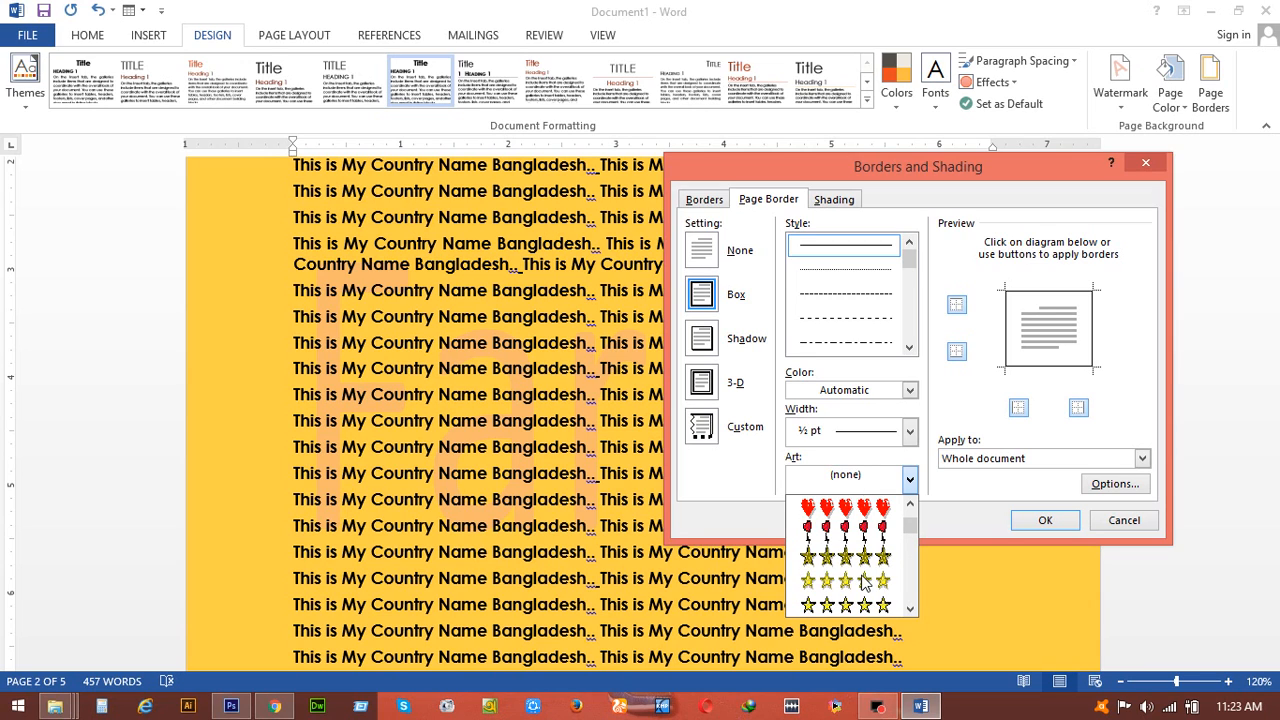
left_click(866, 508)
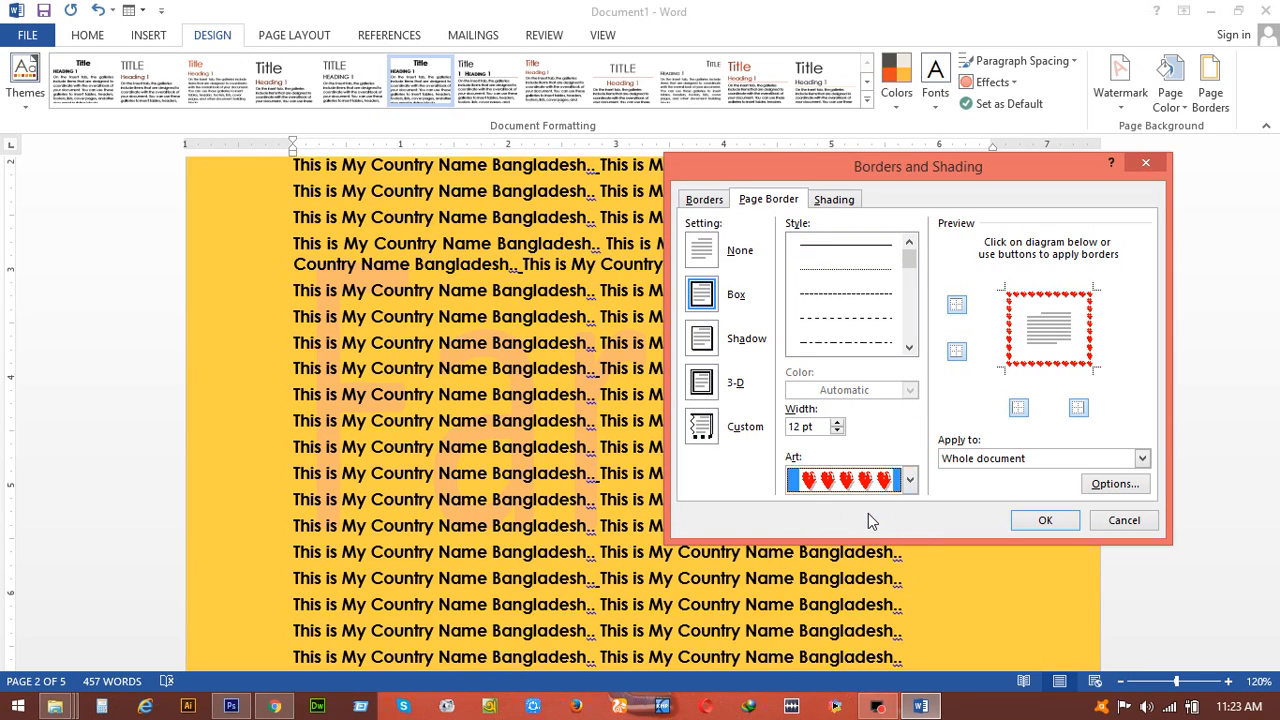
left_click(1043, 520)
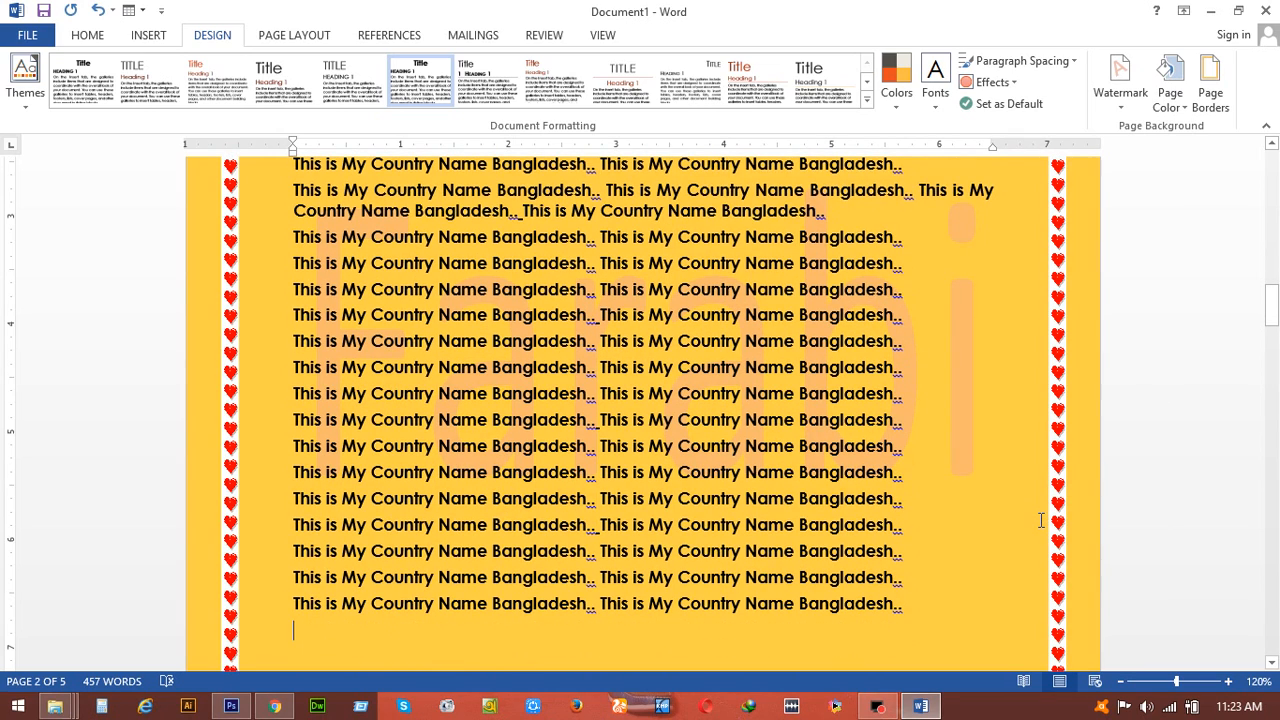
scroll(1132, 239, "up", 3)
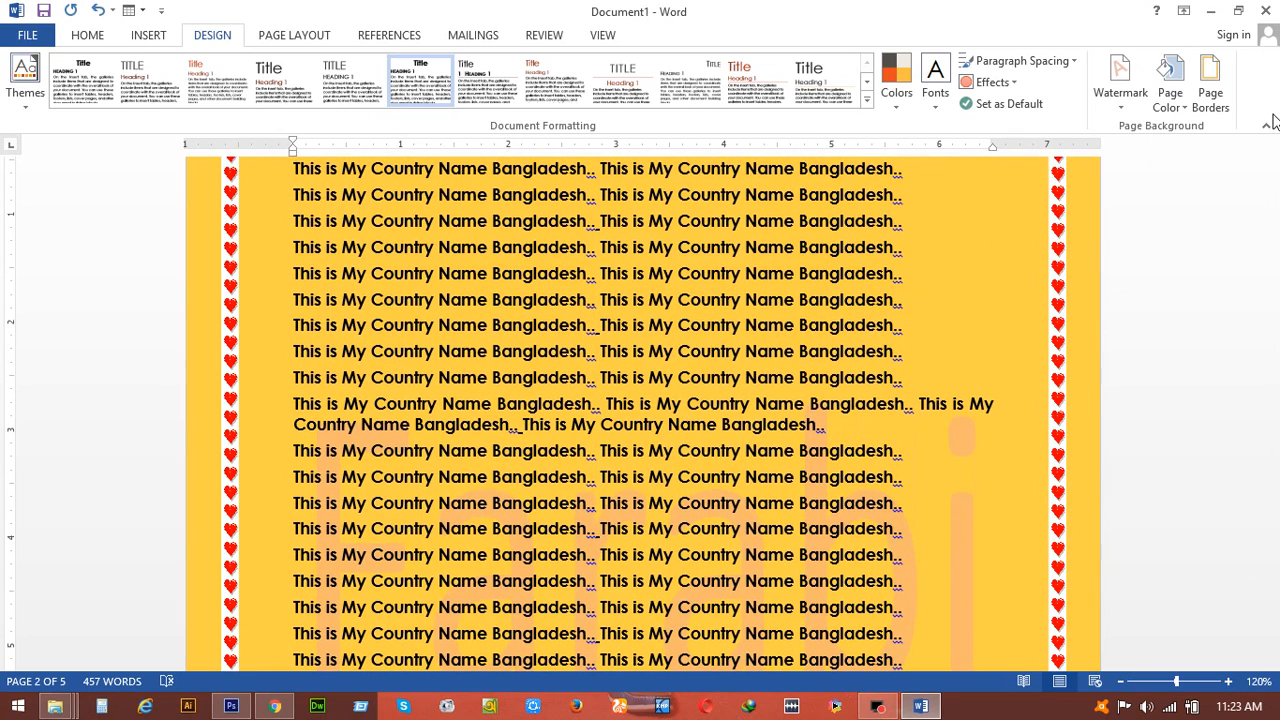